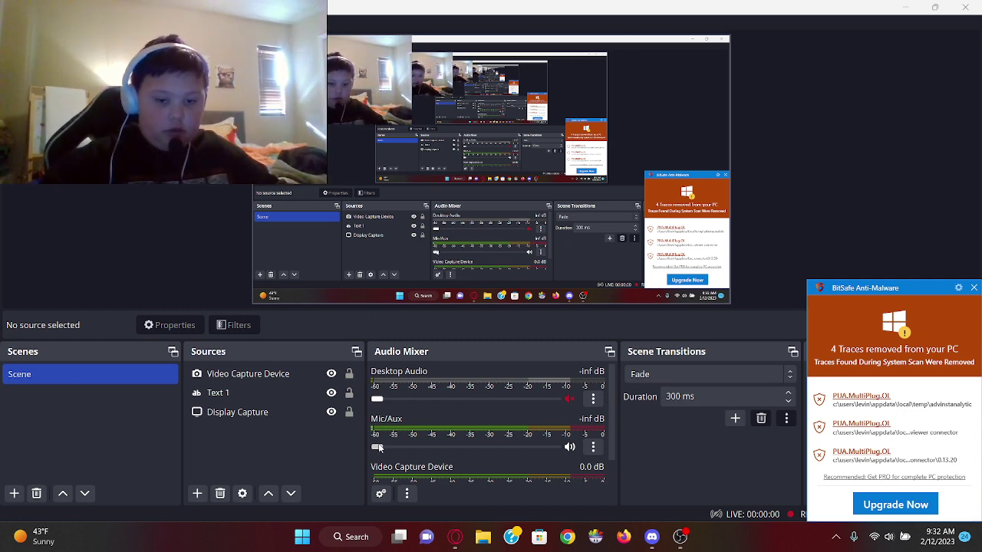
Raise the OBS Mic/Aux level to 0.0 dB and dismiss the BitSafe Anti-Malware alert
left_click_drag(377, 448, 554, 447)
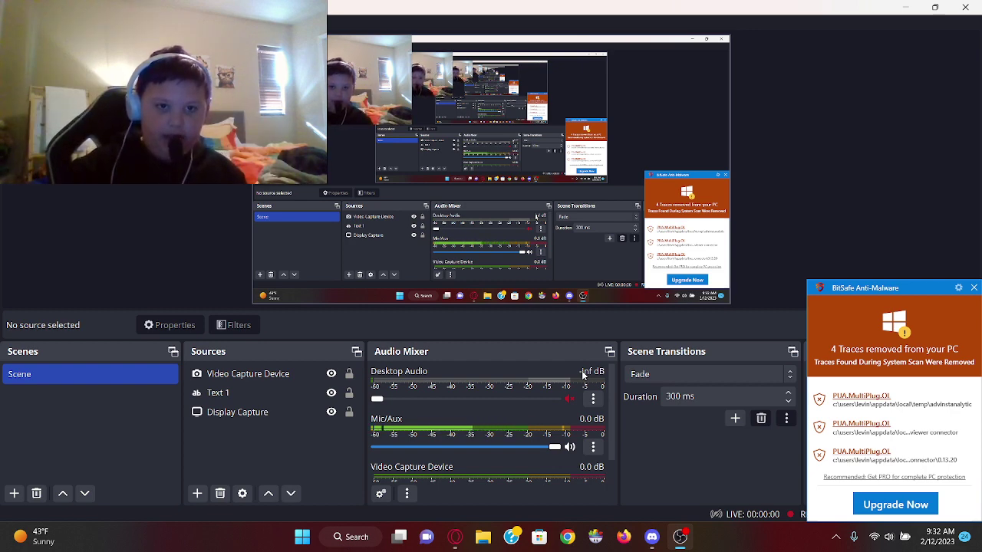
left_click(976, 288)
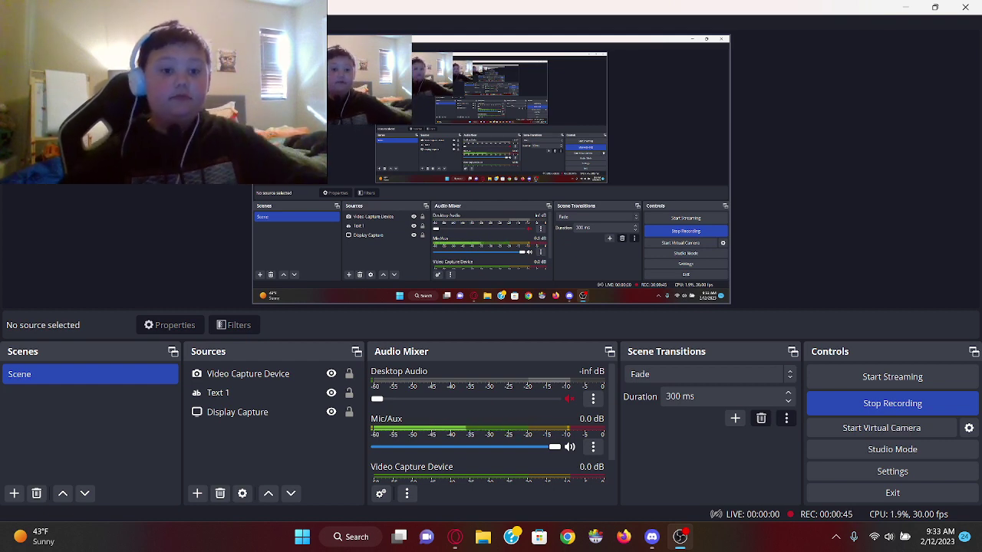
Bring the InferKit story page forward and scroll back to the story's opening paragraph
left_click(905, 7)
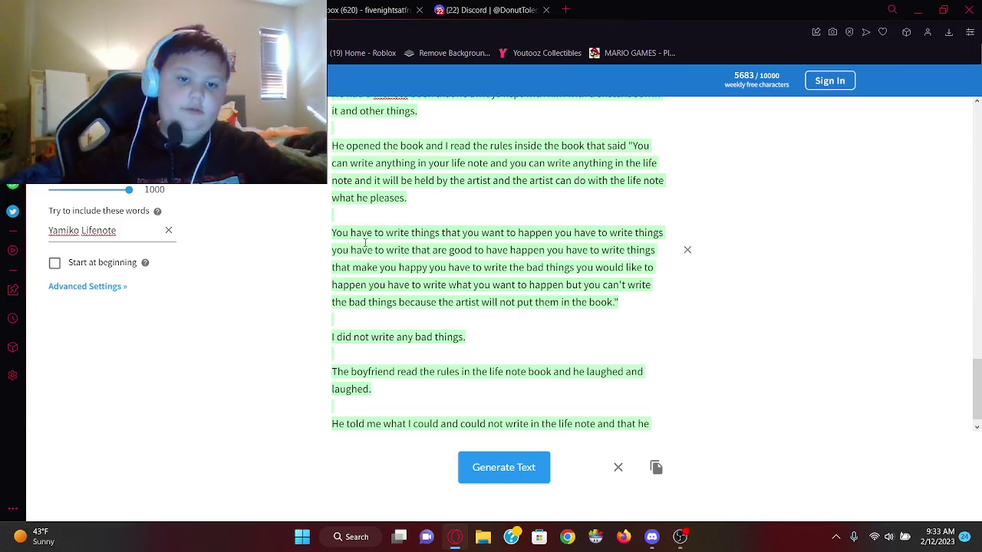
scroll(490, 307, "up", 10)
scroll(491, 268, "up", 10)
scroll(460, 191, "up", 10)
left_click_drag(336, 138, 474, 326)
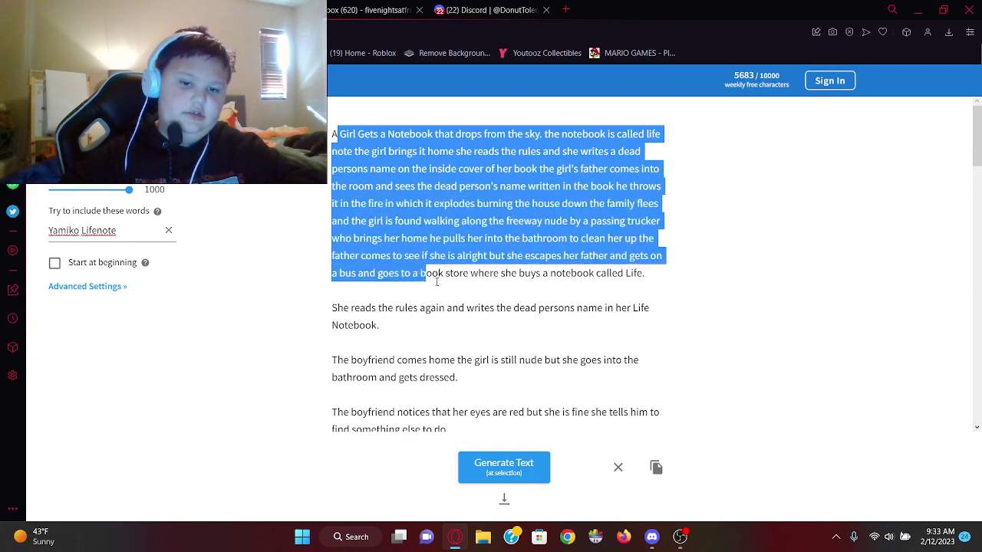
scroll(475, 326, "down", 3)
scroll(649, 335, "up", 1)
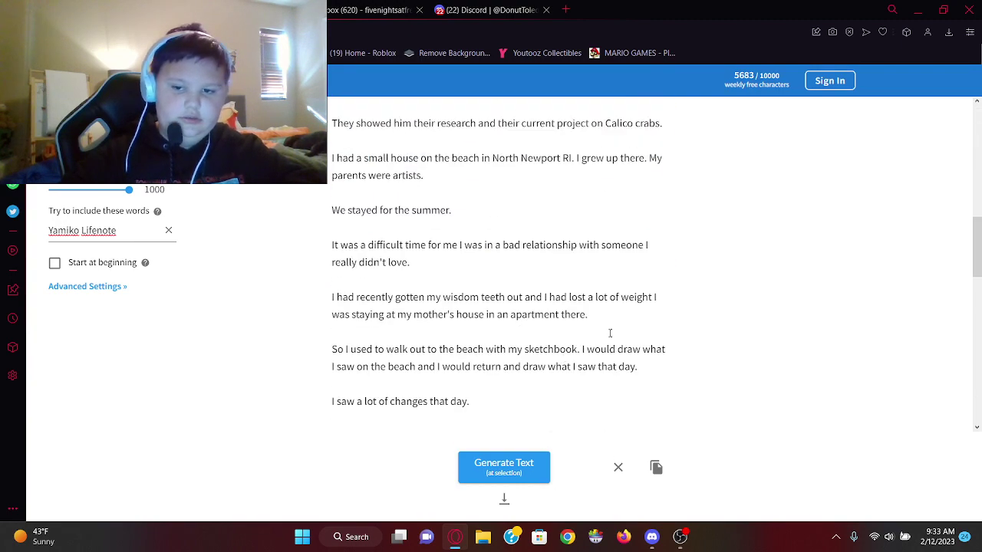
scroll(664, 304, "up", 2)
left_click(588, 324)
scroll(587, 323, "down", 3)
scroll(502, 333, "down", 5)
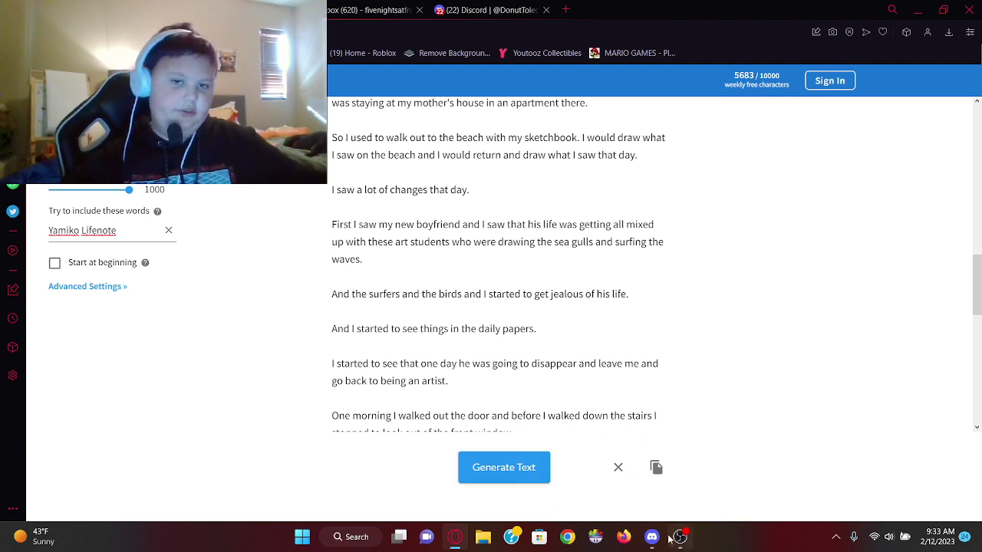
scroll(454, 170, "up", 5)
scroll(454, 170, "up", 5)
scroll(456, 162, "up", 2)
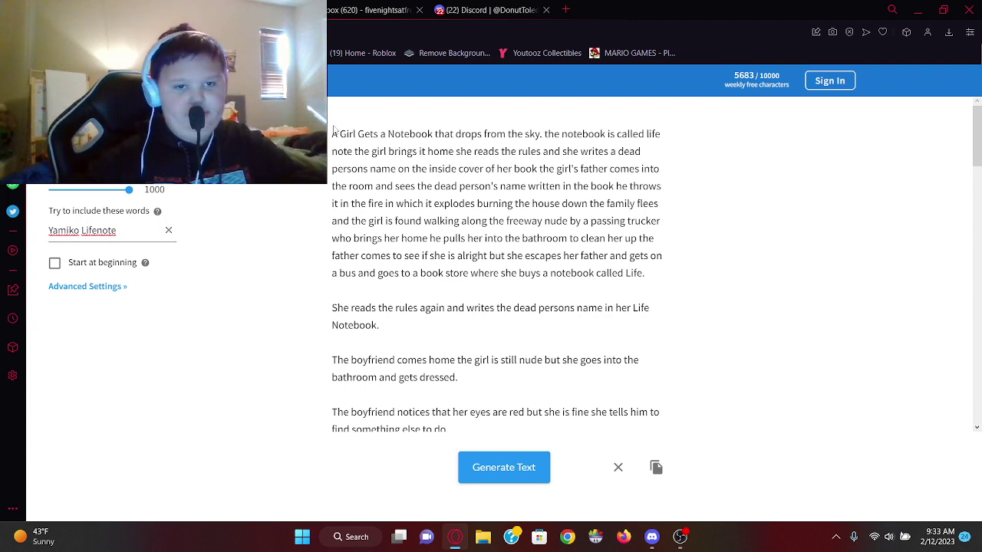
Insert a line break inside 'persons' in the opening line, then select the story text
left_click_drag(333, 134, 332, 158)
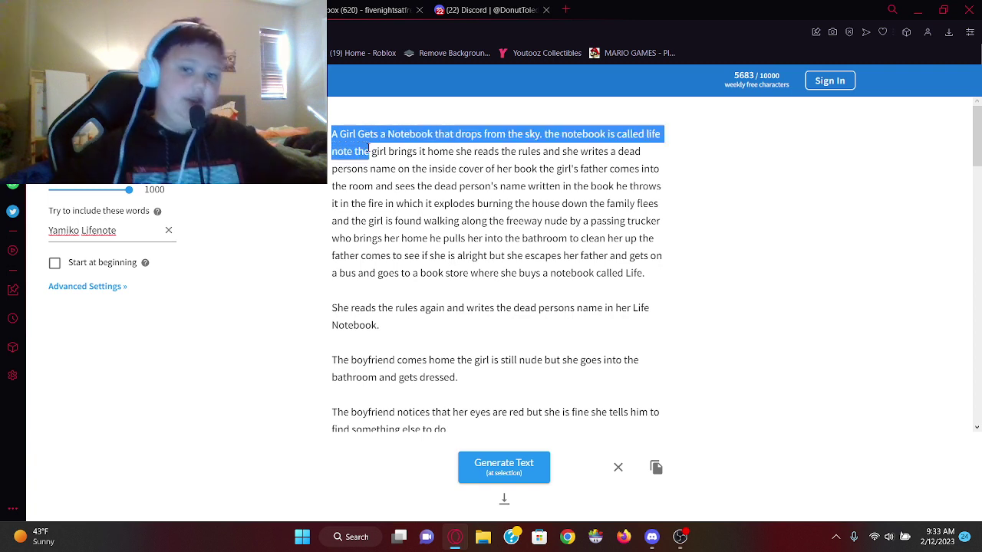
left_click(333, 157)
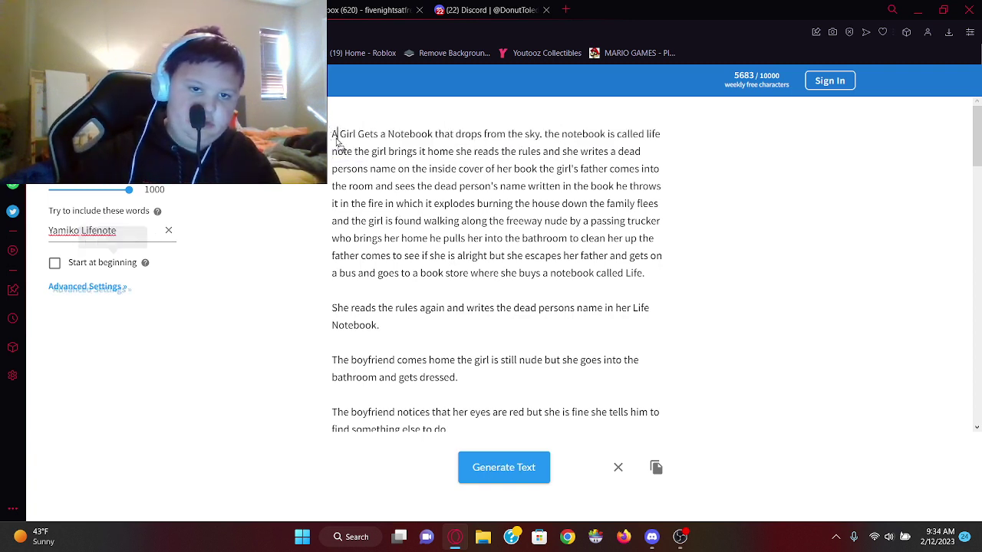
key("Return")
mouse_move(333, 134)
left_mouse_down()
mouse_move(340, 130)
mouse_move(549, 462)
left_mouse_up()
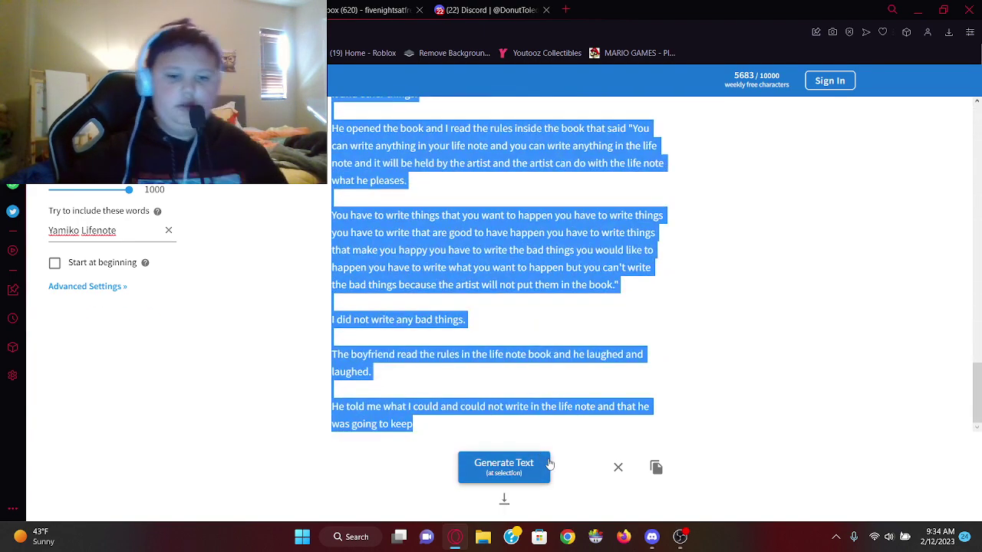
Search for Google Translate in a new browser tab and open the site
left_click(565, 9)
type("oogle")
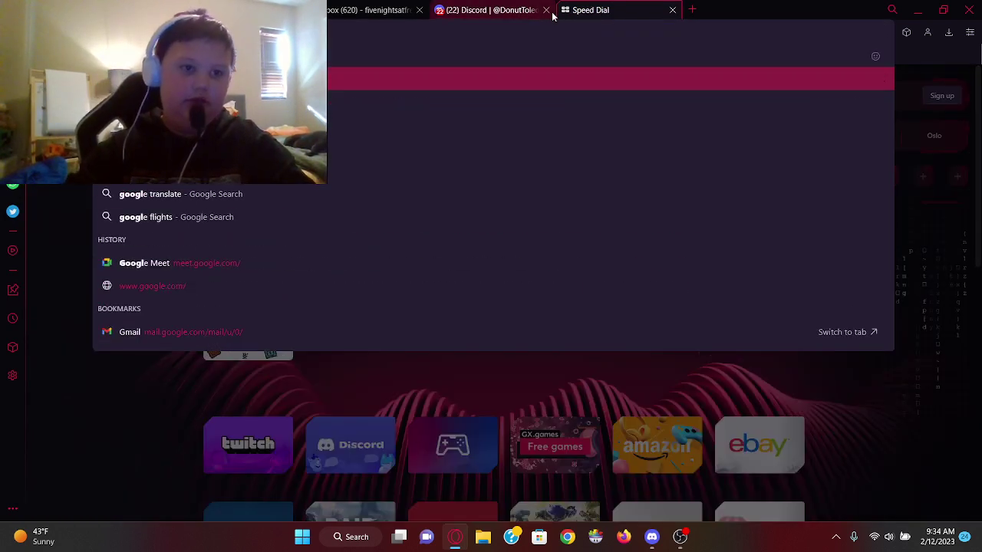
type(" translat")
key("Return")
scroll(204, 389, "down", 2)
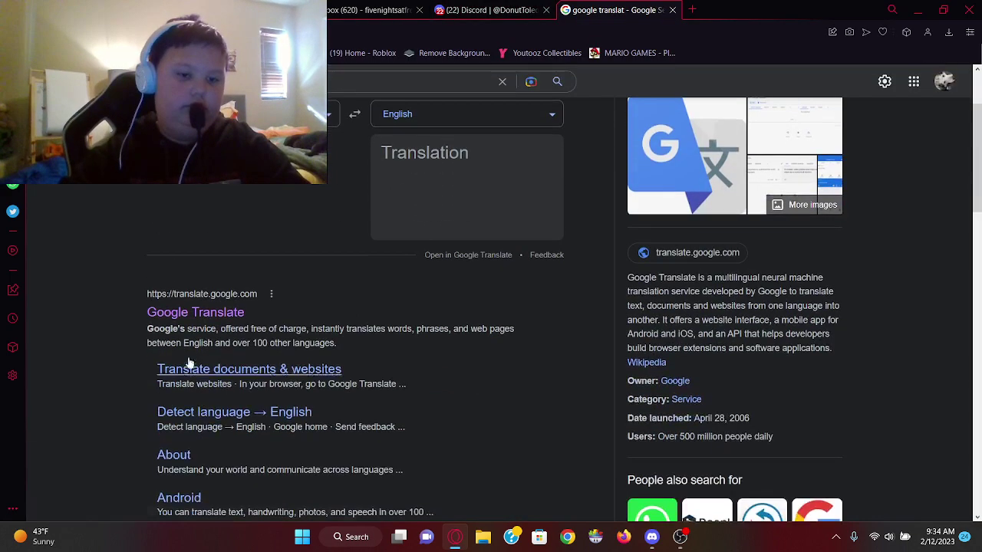
left_click(196, 312)
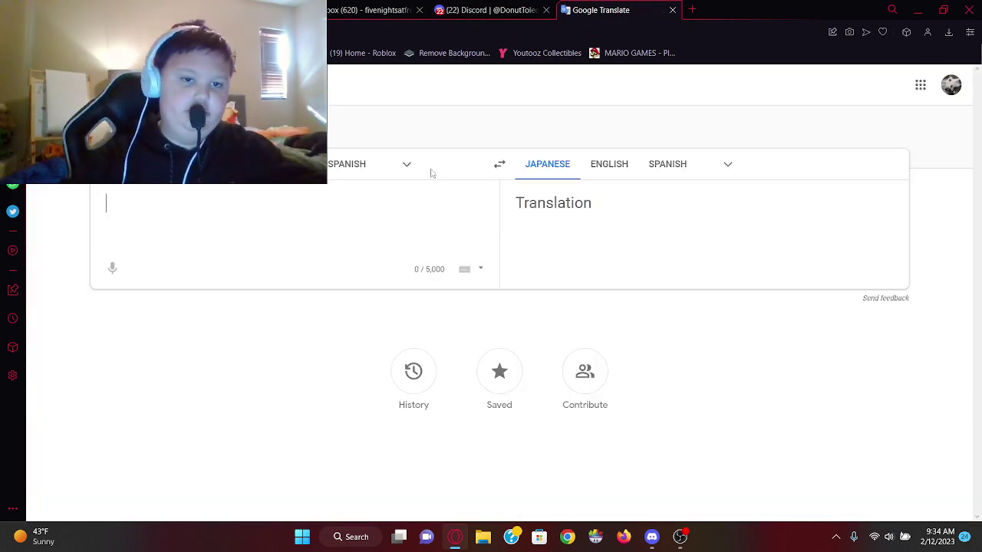
Paste the Life Note story into the source box and play it aloud
key("ctrl+v")
scroll(205, 244, "down", 3)
left_click(142, 349)
scroll(142, 351, "up", 3)
scroll(175, 346, "up", 2)
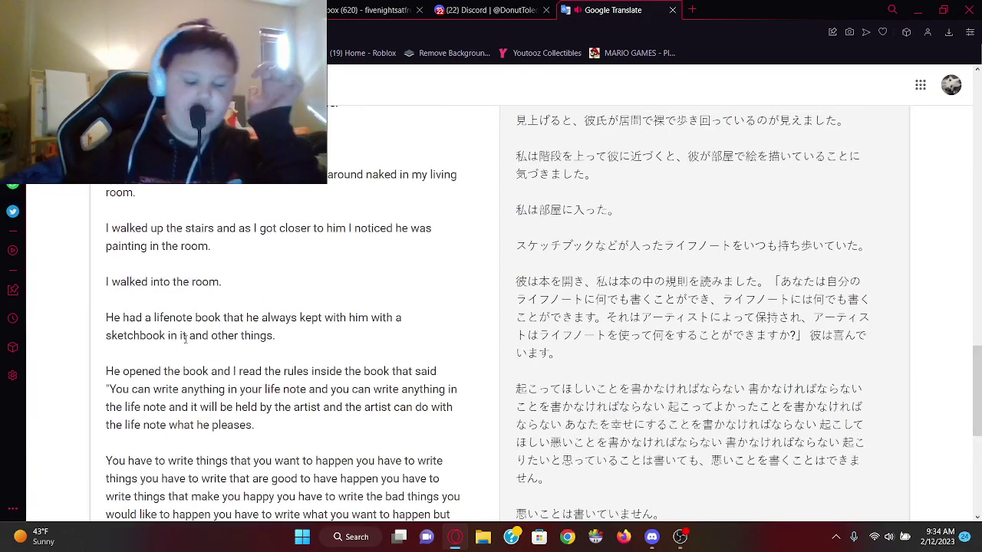
scroll(192, 345, "up", 1)
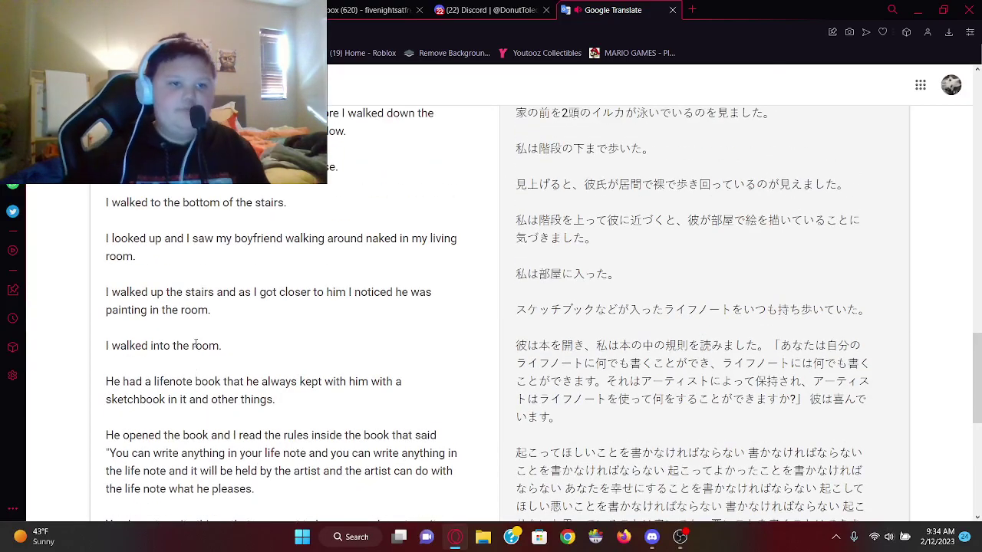
scroll(196, 346, "up", 2)
scroll(167, 252, "up", 2)
scroll(166, 252, "up", 2)
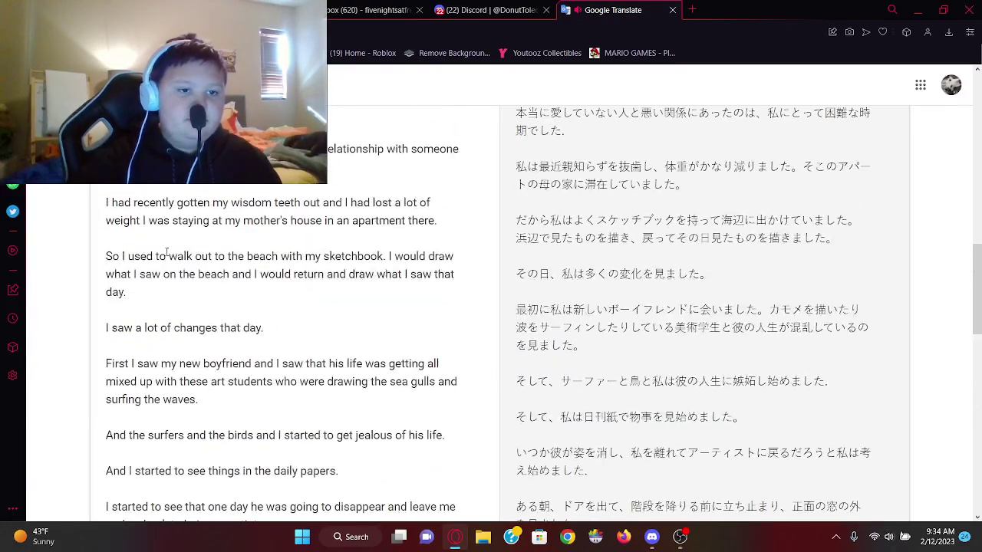
scroll(167, 252, "up", 1)
scroll(166, 251, "up", 4)
scroll(166, 251, "up", 3)
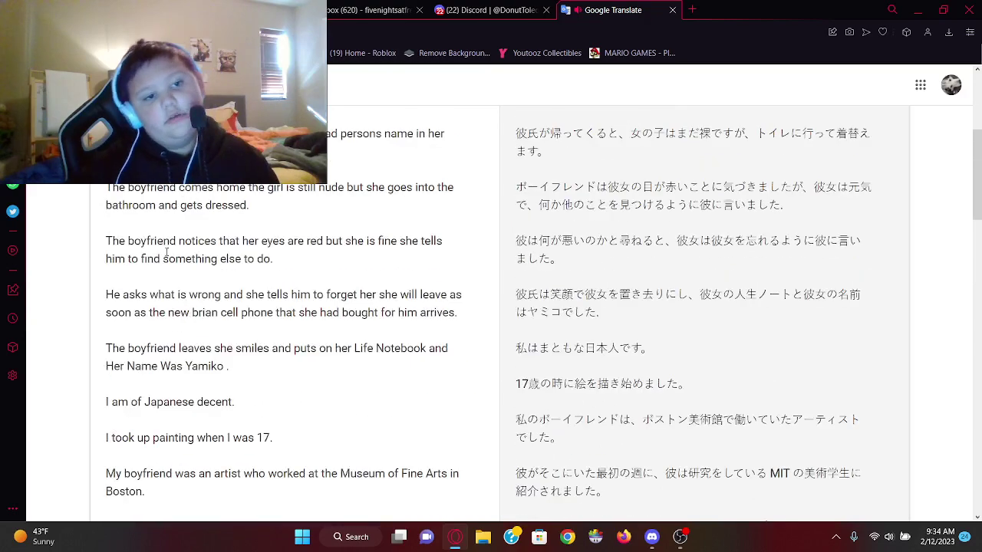
Scroll down through the Japanese translation to its final lines
scroll(166, 253, "down", 1)
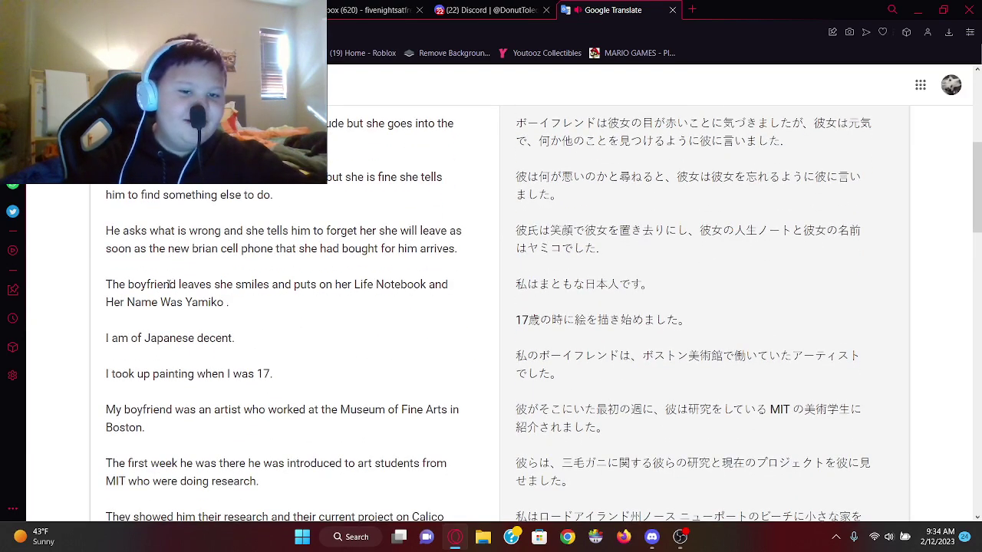
scroll(169, 284, "down", 1)
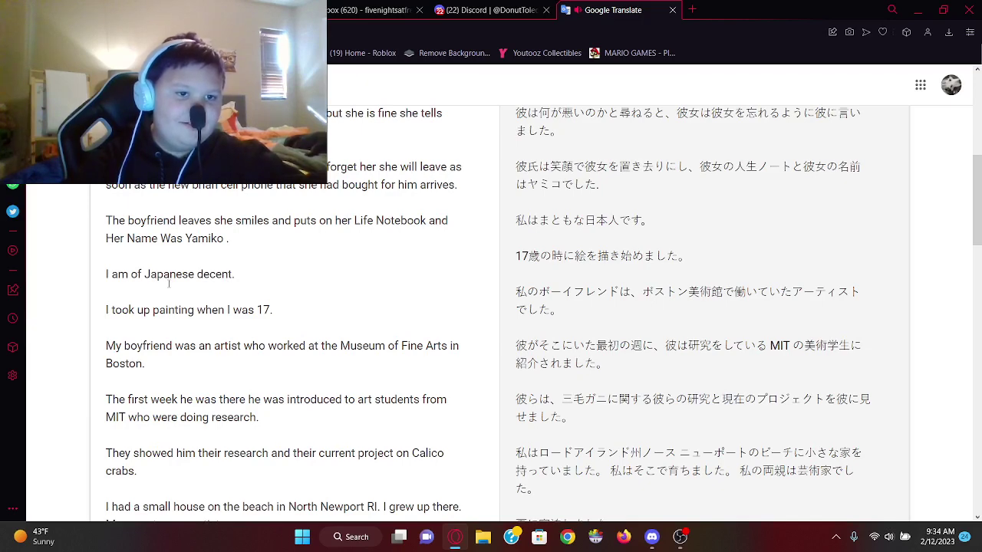
scroll(169, 284, "up", 1)
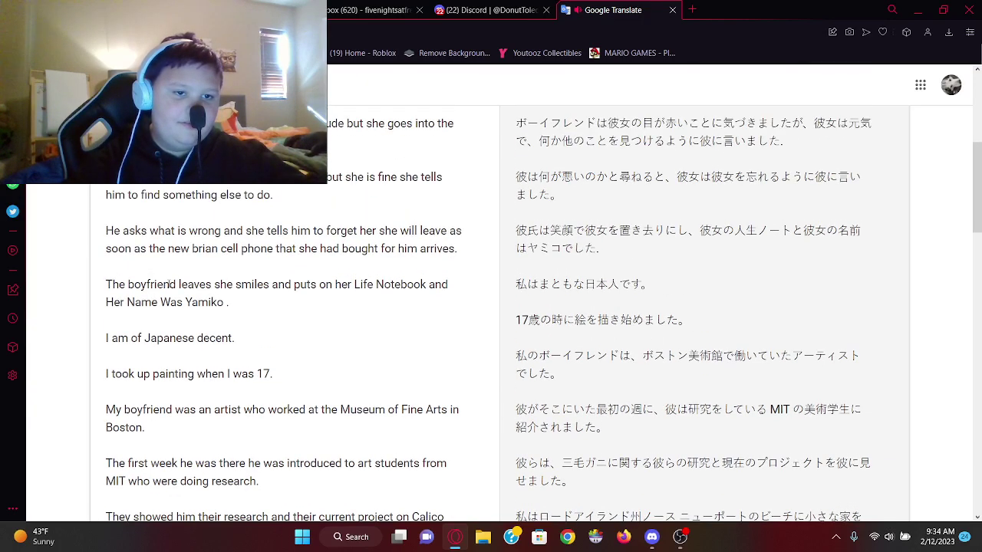
scroll(172, 285, "up", 3)
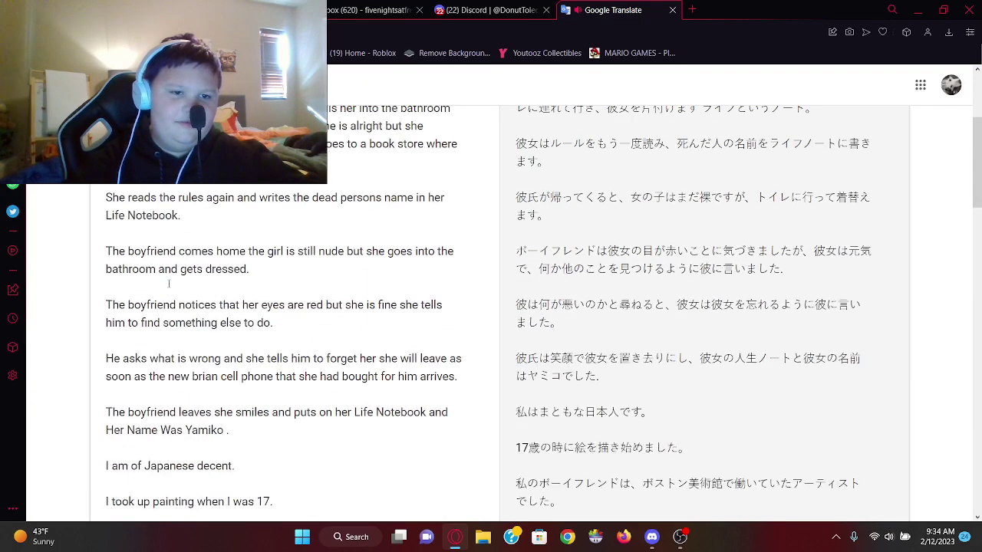
scroll(170, 283, "up", 2)
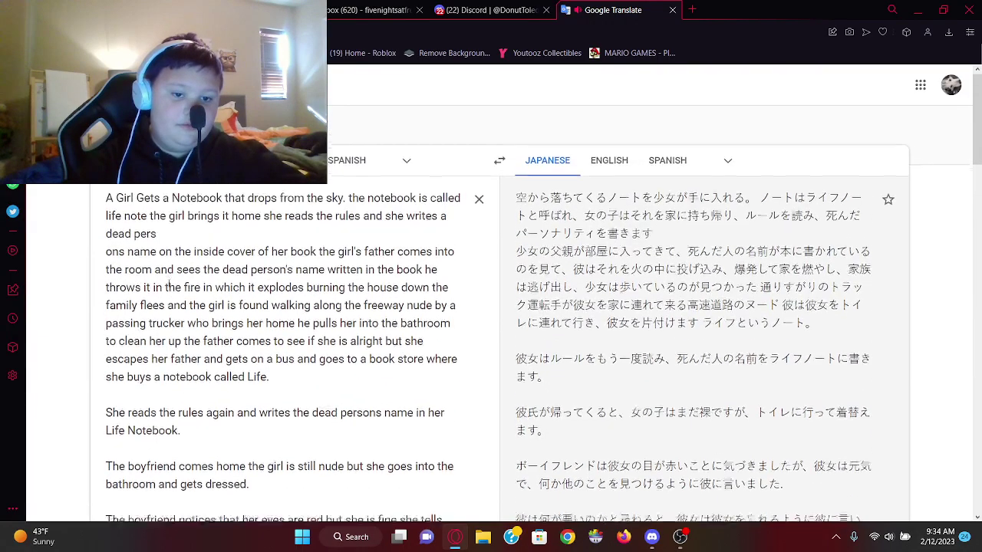
scroll(168, 284, "down", 3)
scroll(168, 284, "down", 2)
scroll(169, 283, "down", 2)
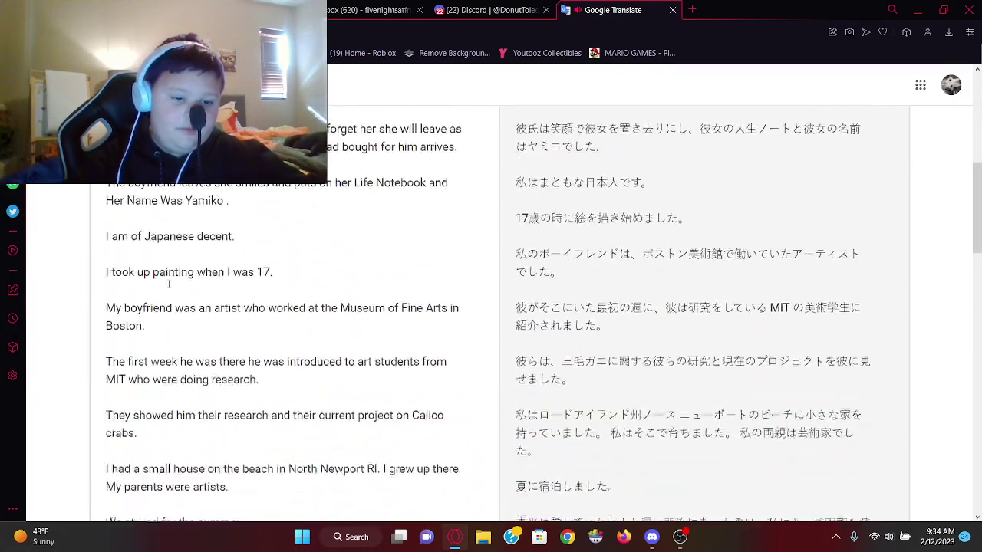
scroll(168, 284, "down", 1)
scroll(170, 284, "down", 2)
scroll(170, 284, "down", 1)
scroll(169, 283, "down", 4)
scroll(167, 282, "down", 4)
scroll(168, 282, "down", 5)
scroll(168, 282, "down", 1)
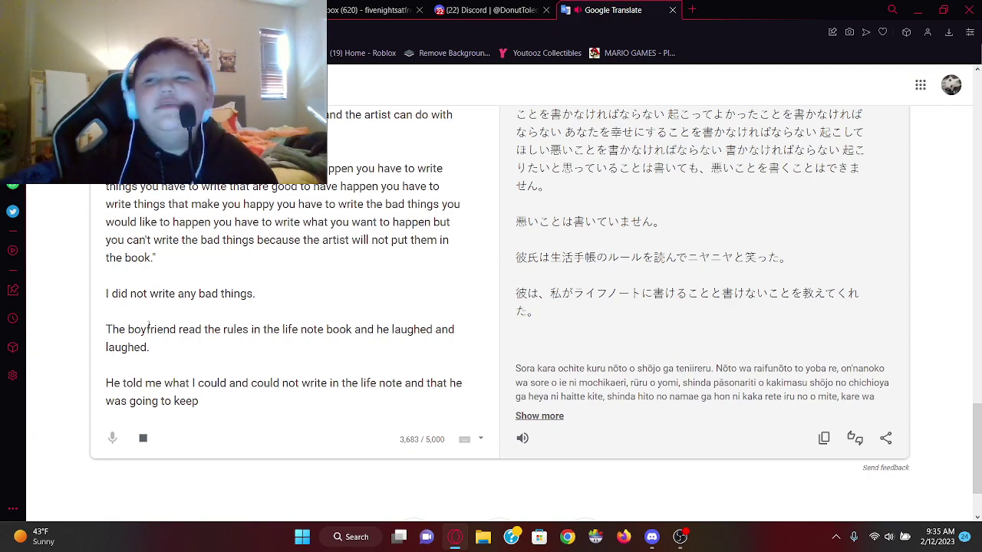
scroll(149, 326, "up", 3)
scroll(157, 331, "down", 2)
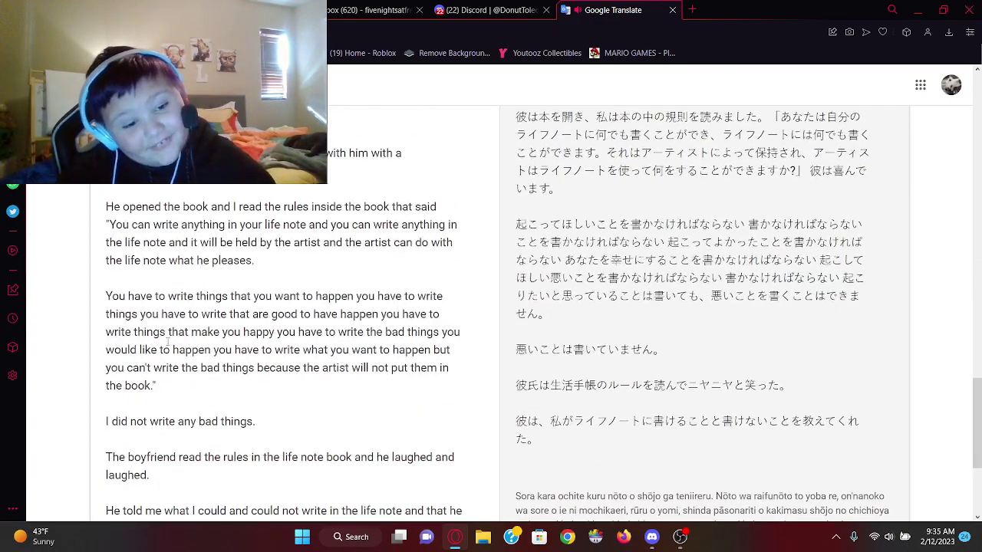
scroll(424, 360, "down", 3)
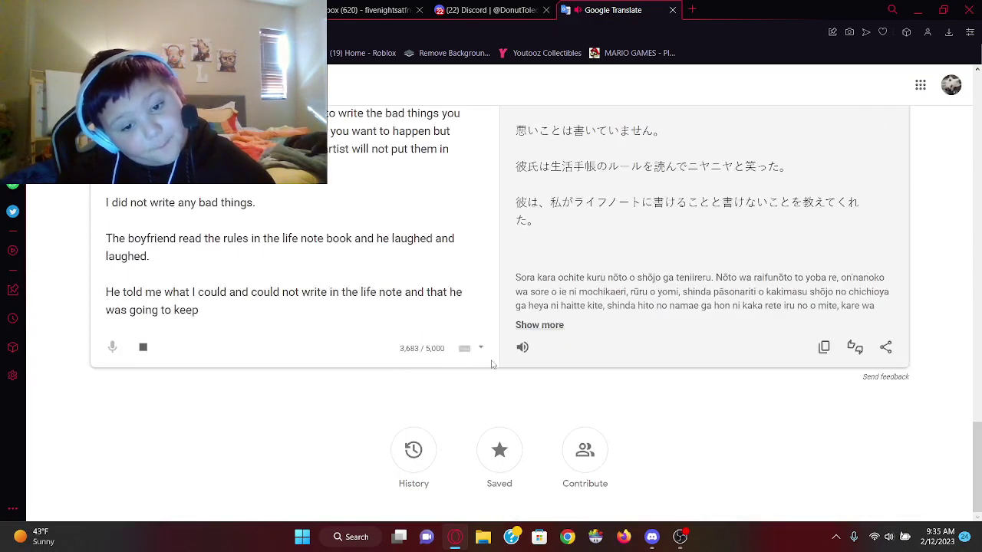
scroll(489, 368, "up", 3)
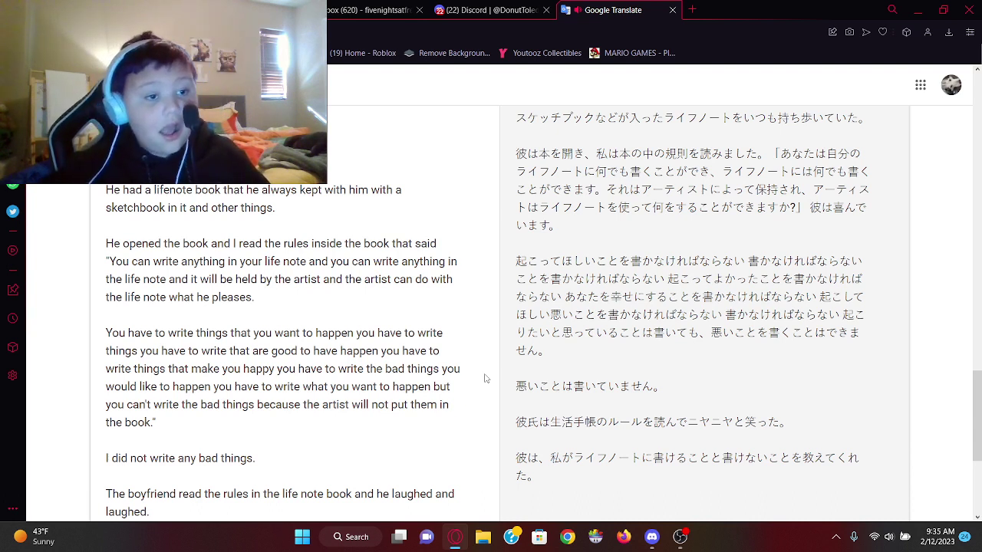
scroll(445, 399, "down", 3)
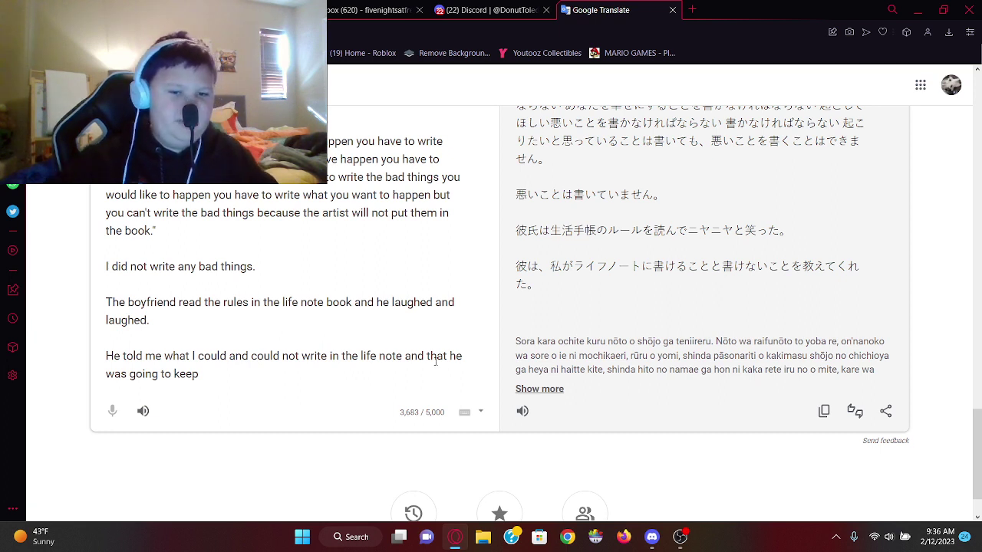
scroll(274, 239, "up", 4)
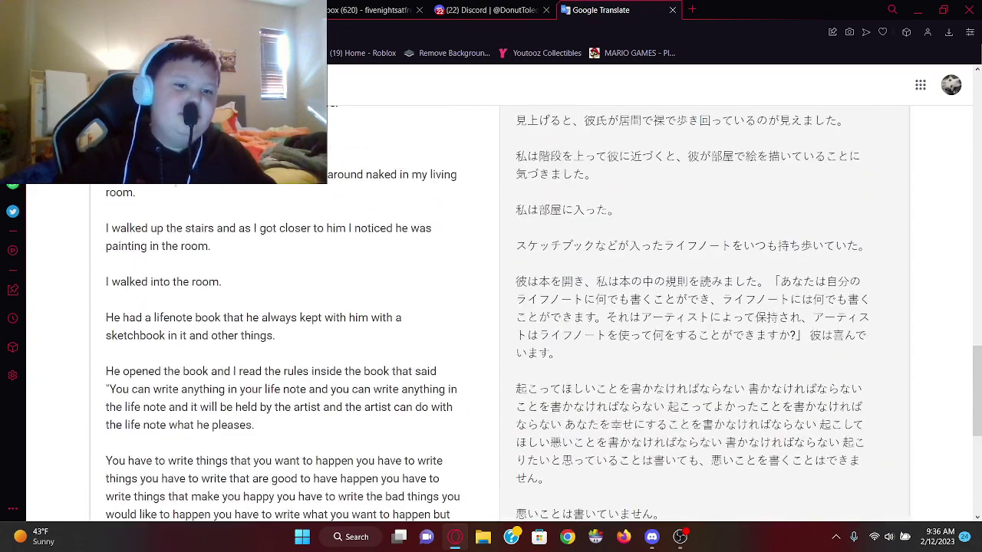
scroll(139, 222, "up", 2)
scroll(139, 223, "up", 3)
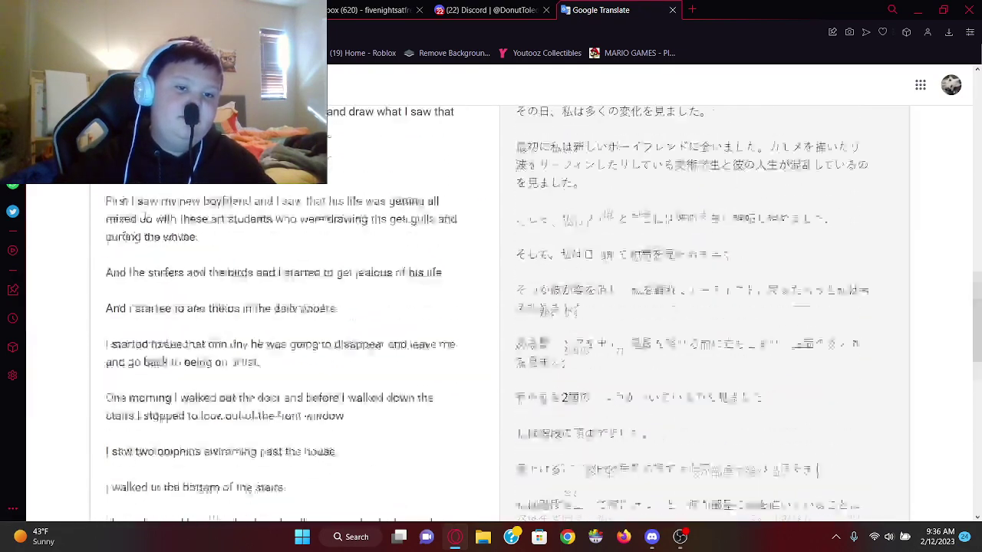
scroll(139, 223, "up", 4)
scroll(130, 207, "up", 4)
scroll(120, 186, "up", 2)
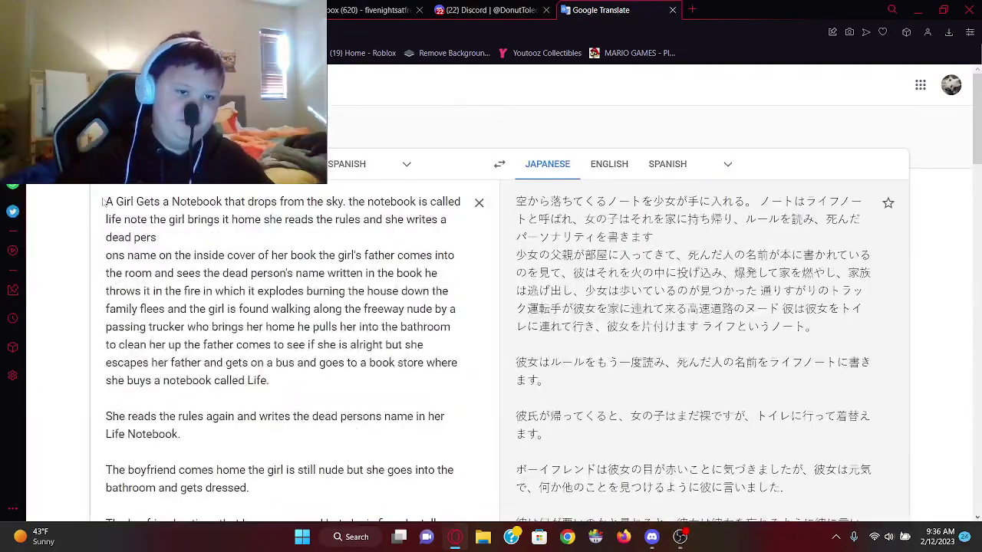
key("ctrl+a")
left_click(115, 219)
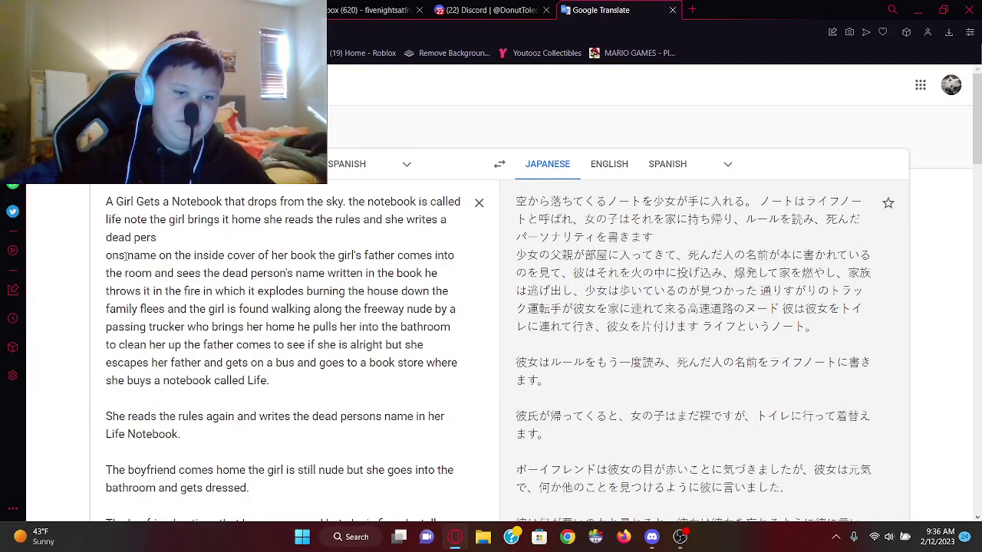
key("ctrl+a")
left_click(61, 270)
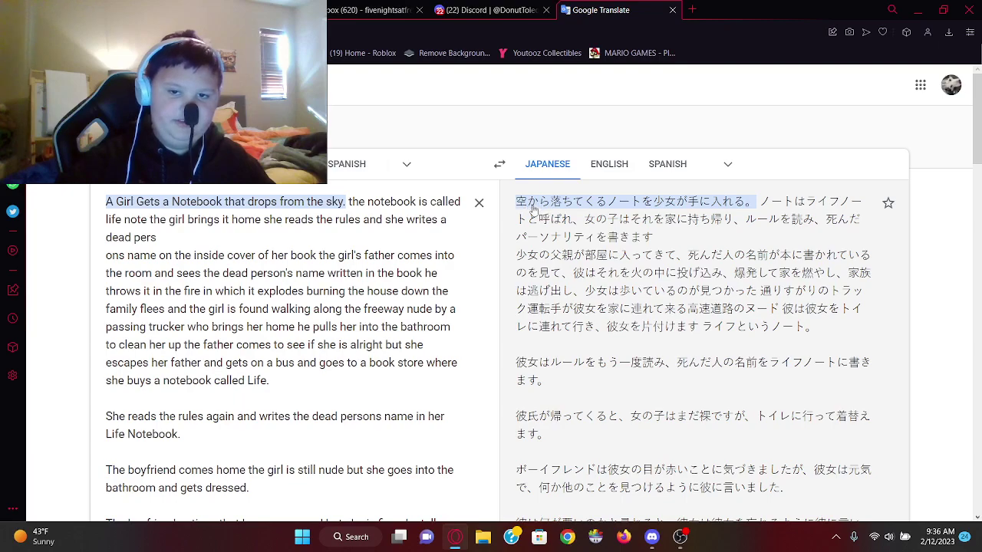
left_click_drag(537, 217, 638, 380)
left_click(640, 382)
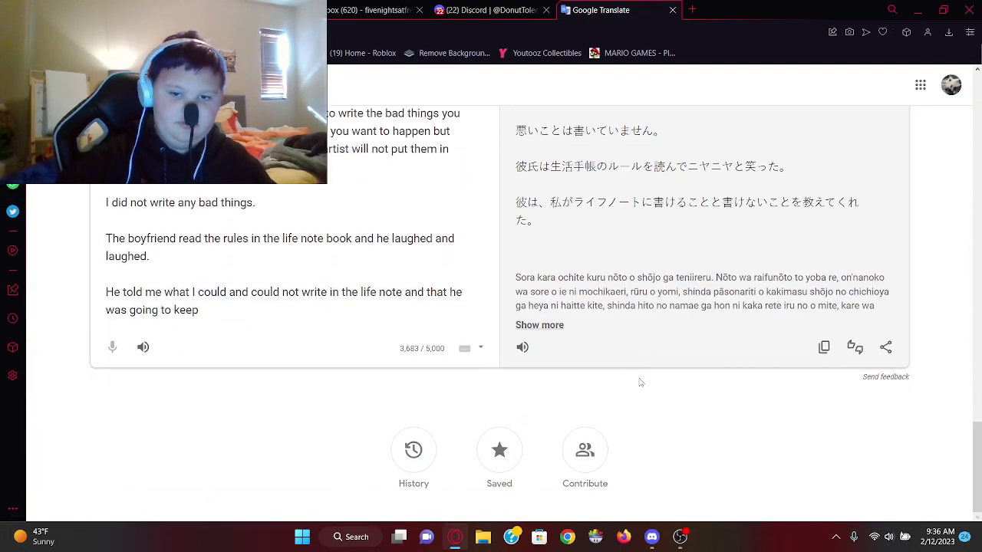
scroll(641, 382, "up", 7)
scroll(621, 276, "up", 7)
scroll(602, 169, "up", 6)
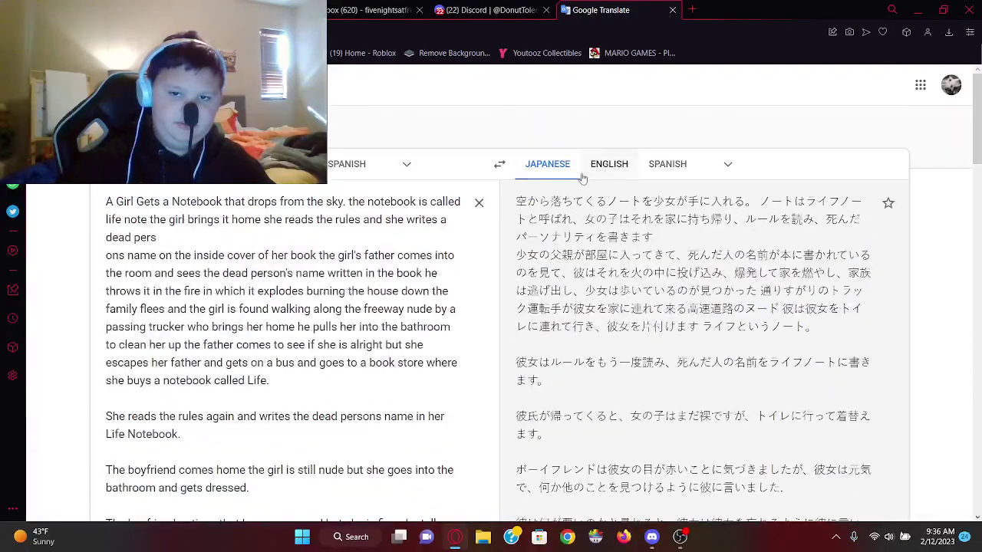
Generate a continuation about painting by the beach, stopping it at 'I took out a'
key("ctrl+shift+Tab")
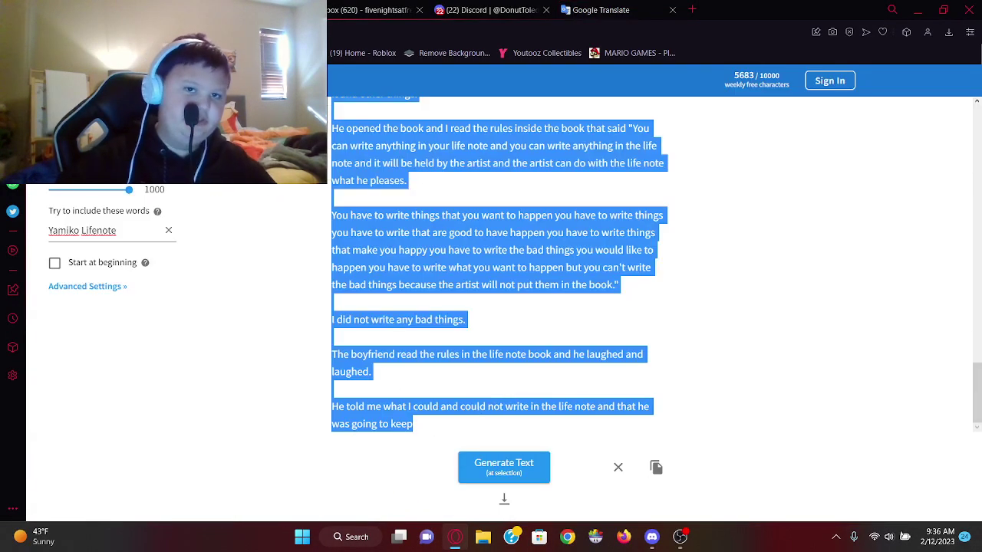
left_click(438, 408)
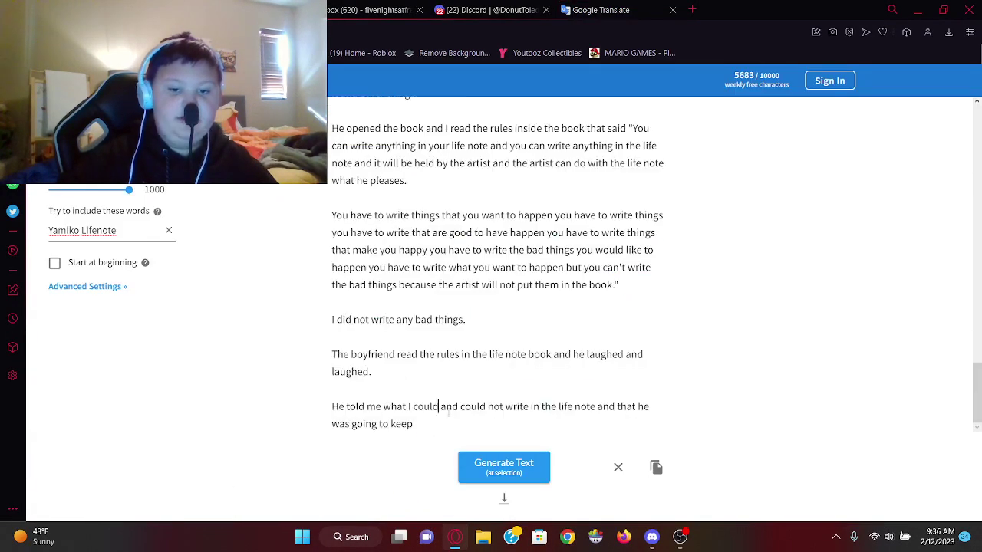
scroll(420, 412, "up", 4)
scroll(418, 406, "up", 5)
scroll(416, 399, "down", 8)
scroll(415, 392, "down", 1)
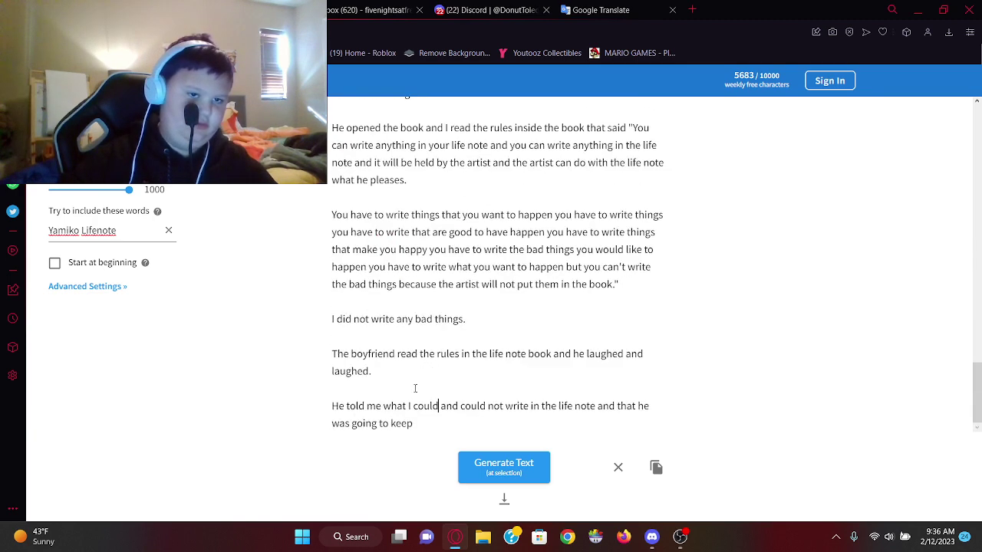
left_click(495, 476)
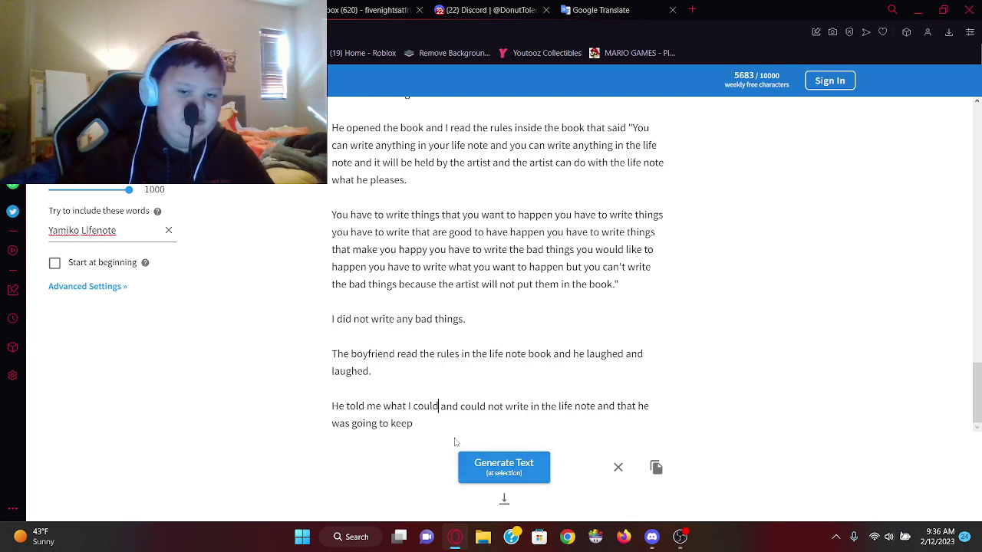
left_click(469, 466)
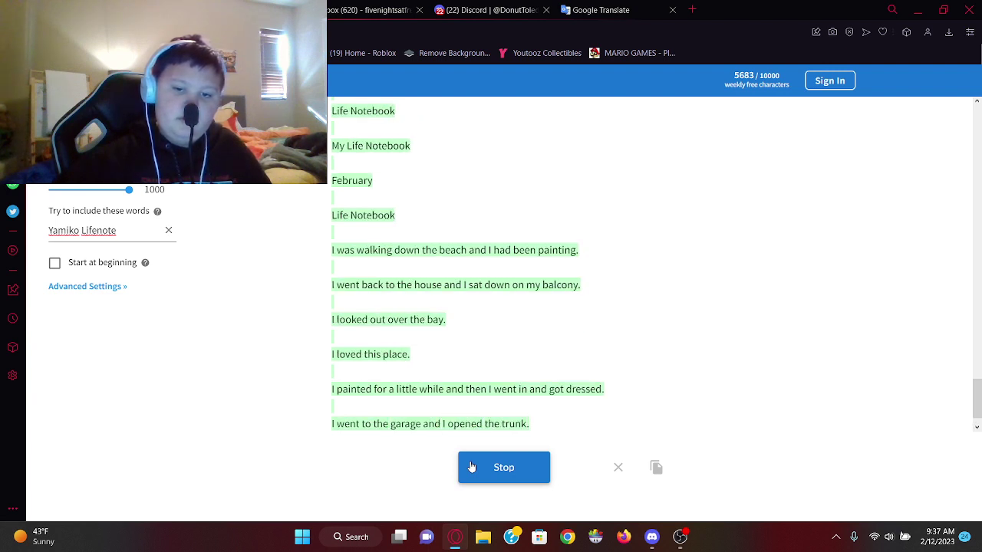
left_click(472, 467)
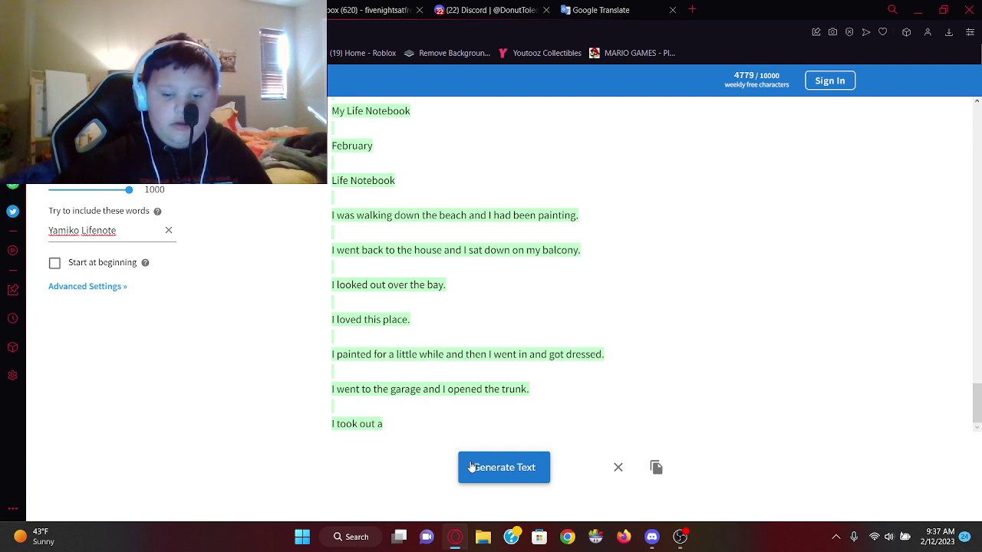
Edit the passage's last line to read 'I took out My Life Note'
left_click(406, 416)
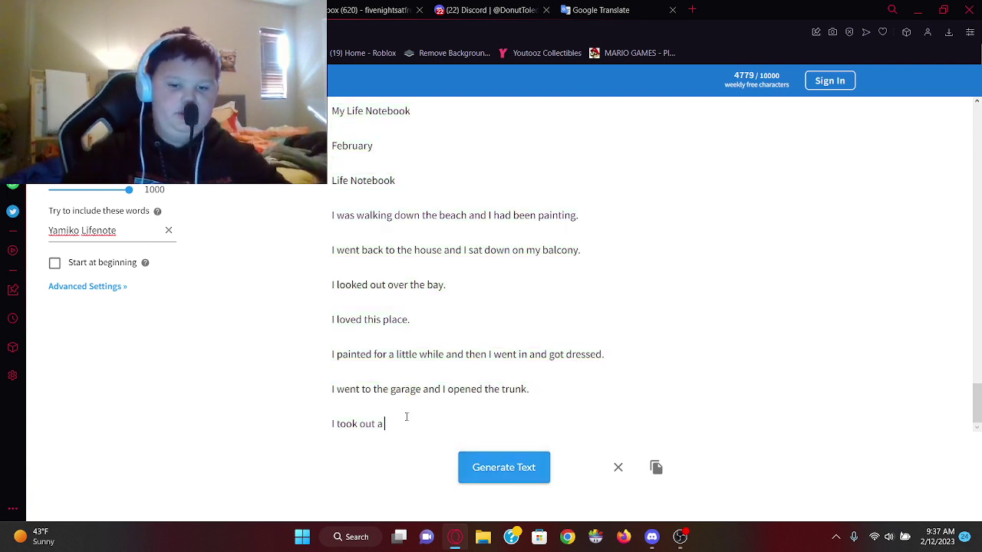
type("Life Note")
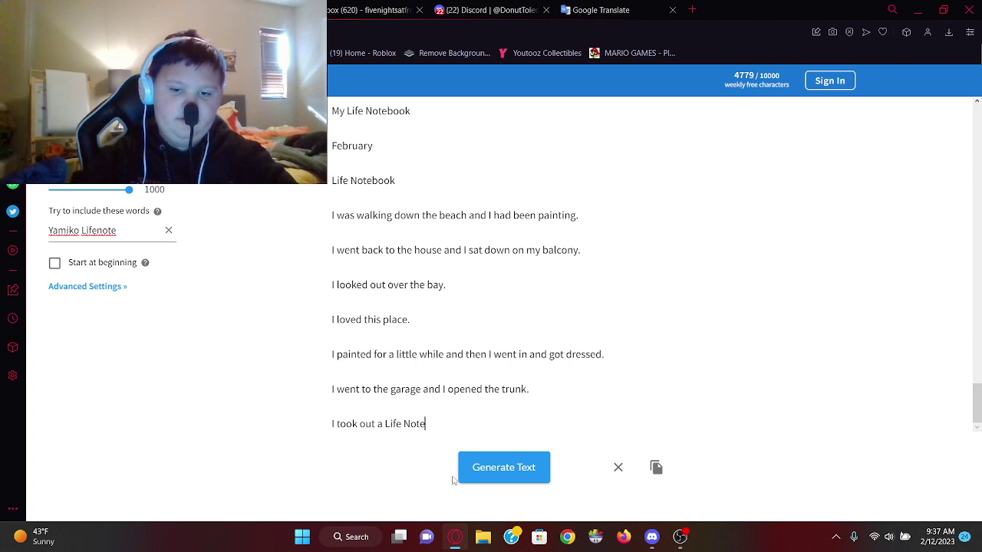
left_click(381, 424)
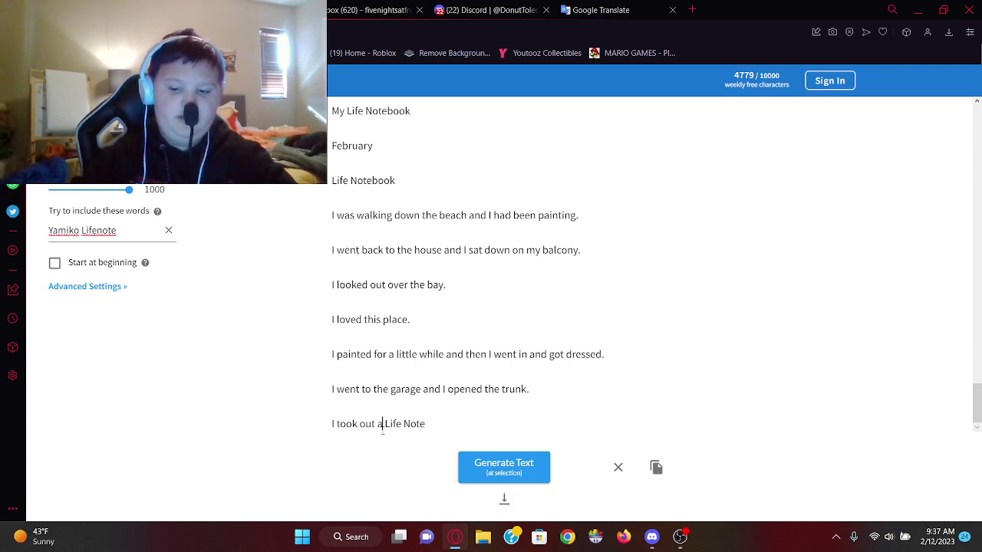
key("BackSpace")
type("My")
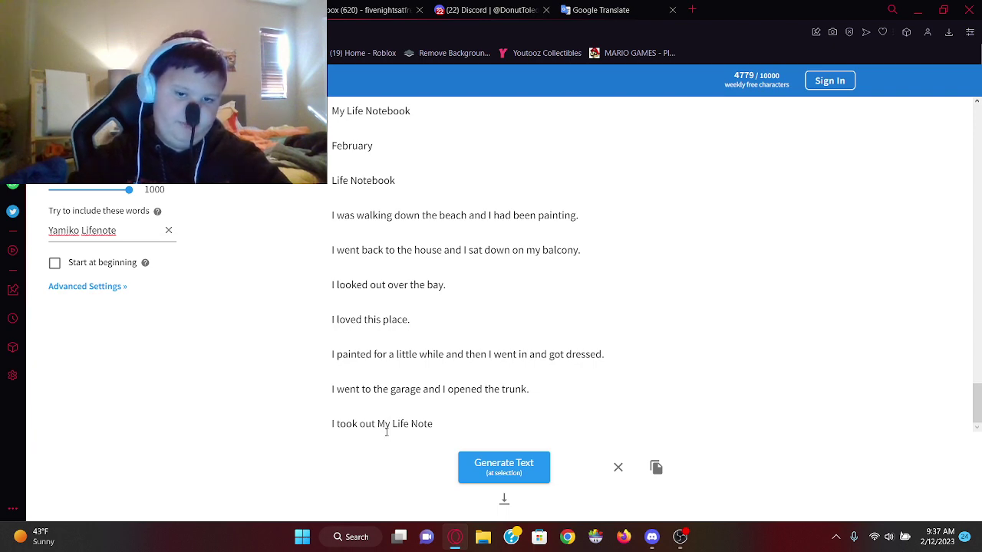
Turn OBS Desktop Audio up to full and return to the InferKit story page
left_click(678, 540)
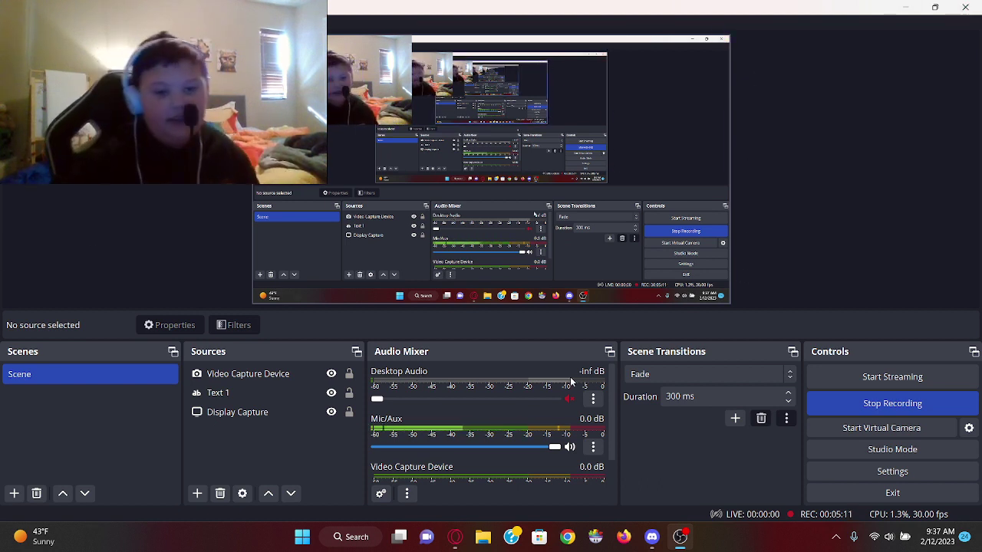
mouse_move(403, 398)
left_mouse_down()
mouse_move(567, 399)
mouse_move(375, 398)
left_mouse_up()
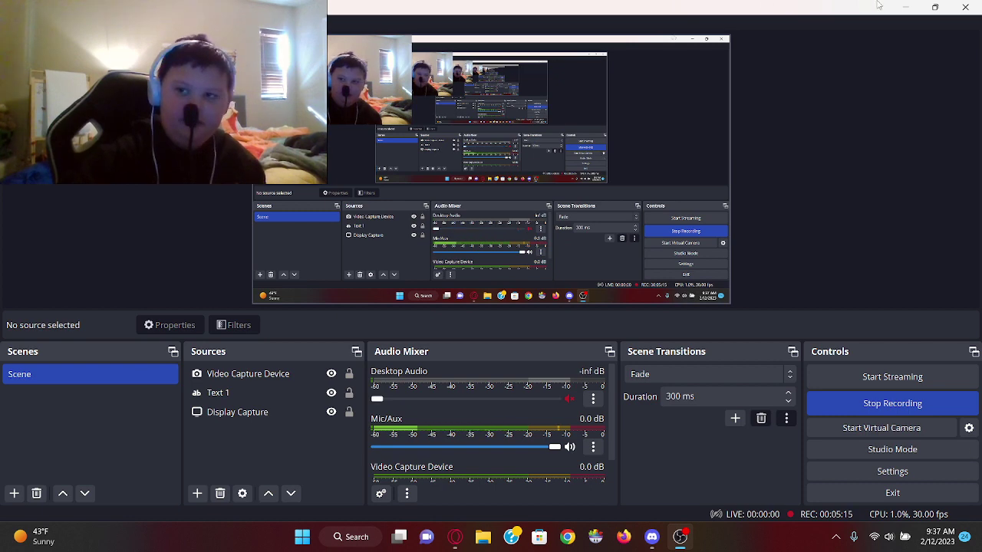
left_click(905, 7)
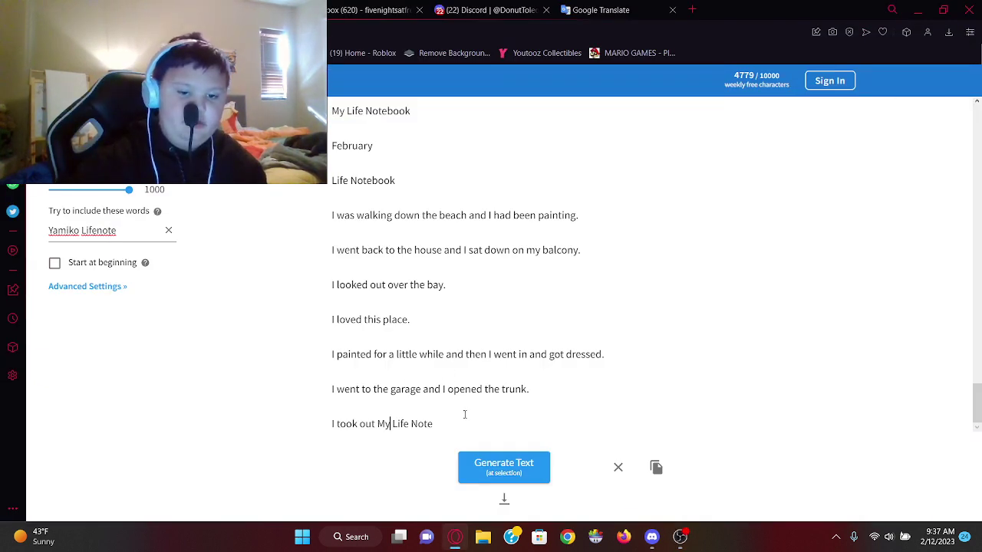
Generate a continuation about reading the notebook, stop it, and rework the unfinished last word
left_click(475, 467)
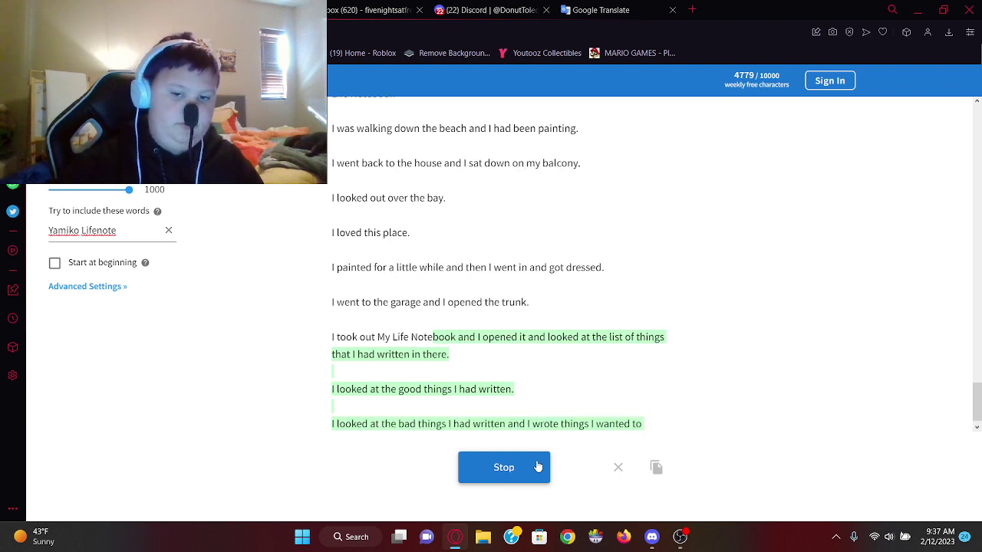
left_click(538, 467)
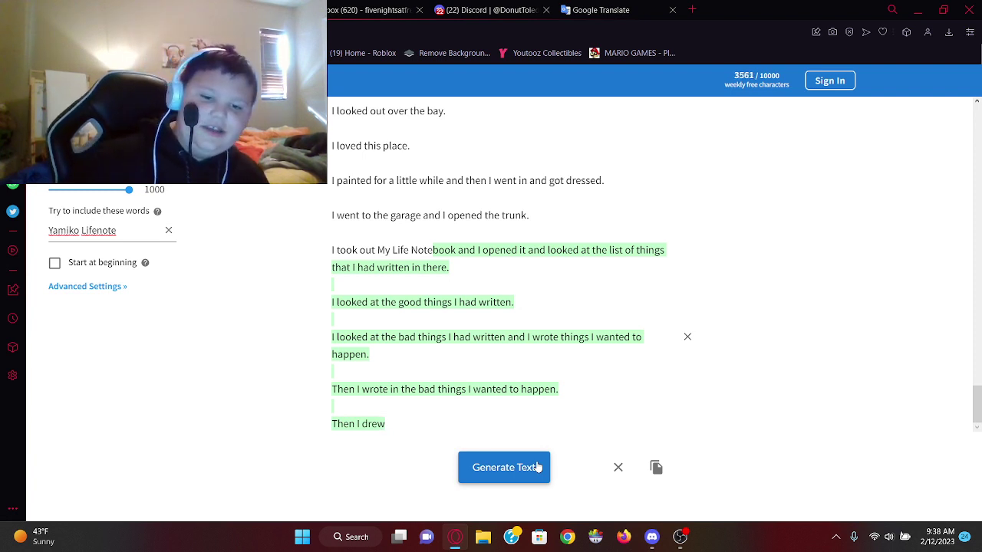
key("BackSpace")
key("BackSpace")
key("BackSpace")
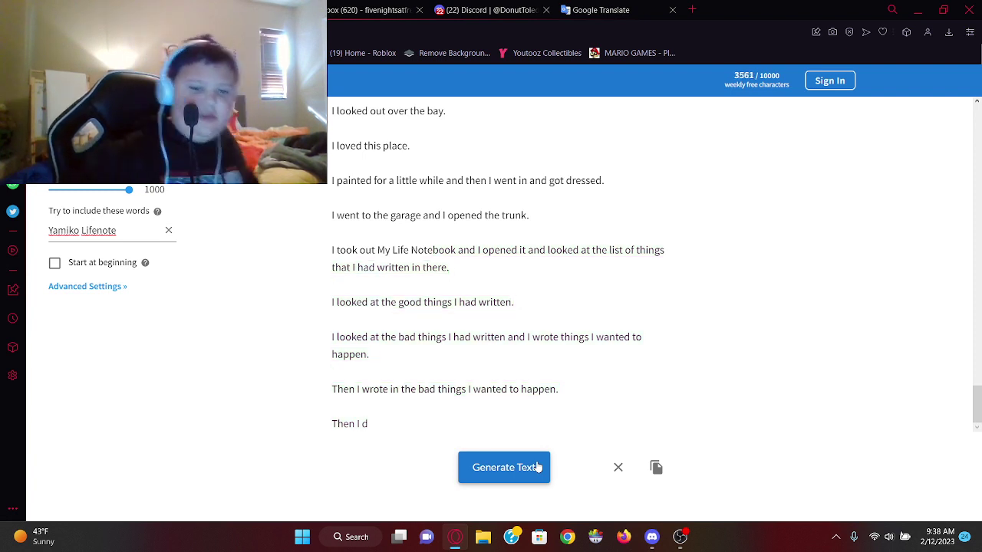
key("BackSpace")
type("w")
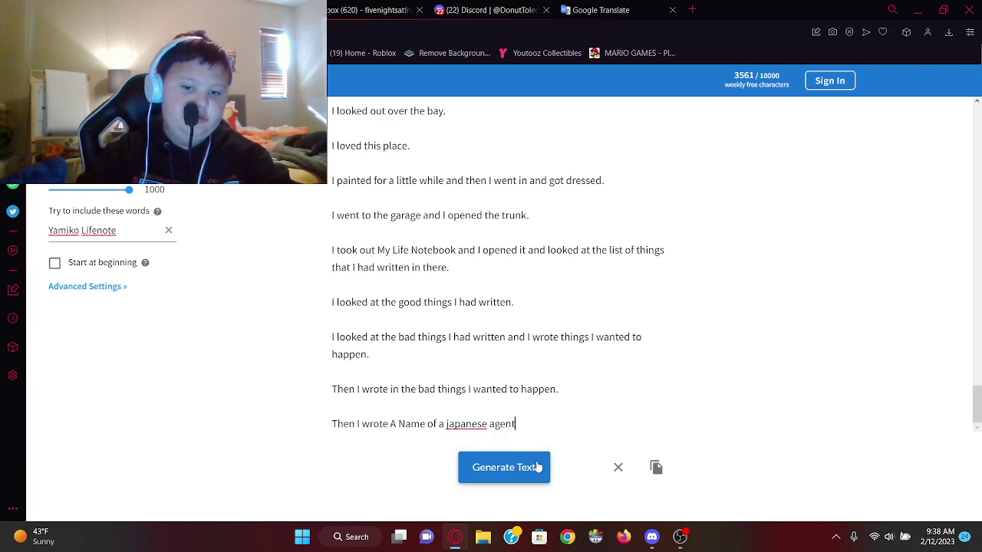
Generate lines about waves, surfers, birds and trees, then delete the repeated 'I looked at the' lines
left_click(537, 467)
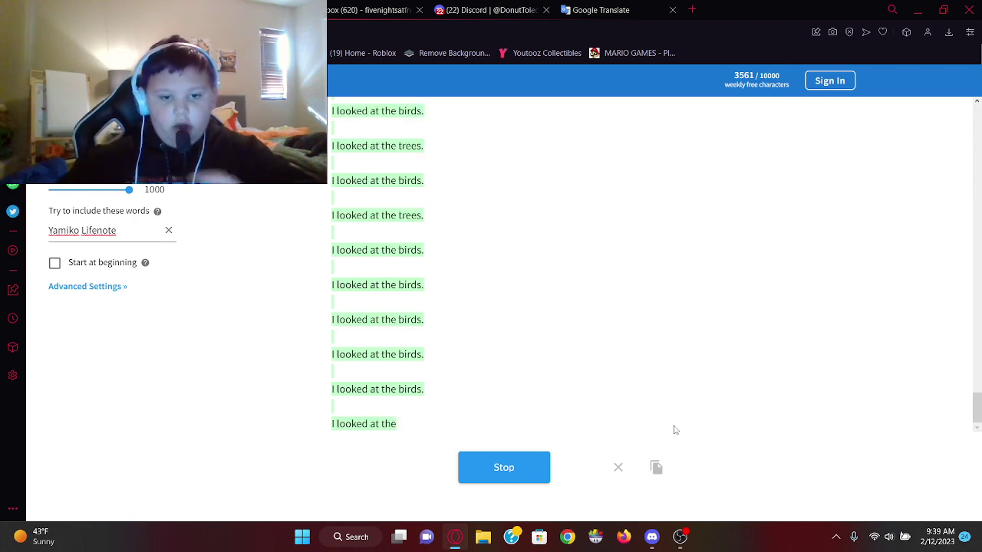
left_click(540, 462)
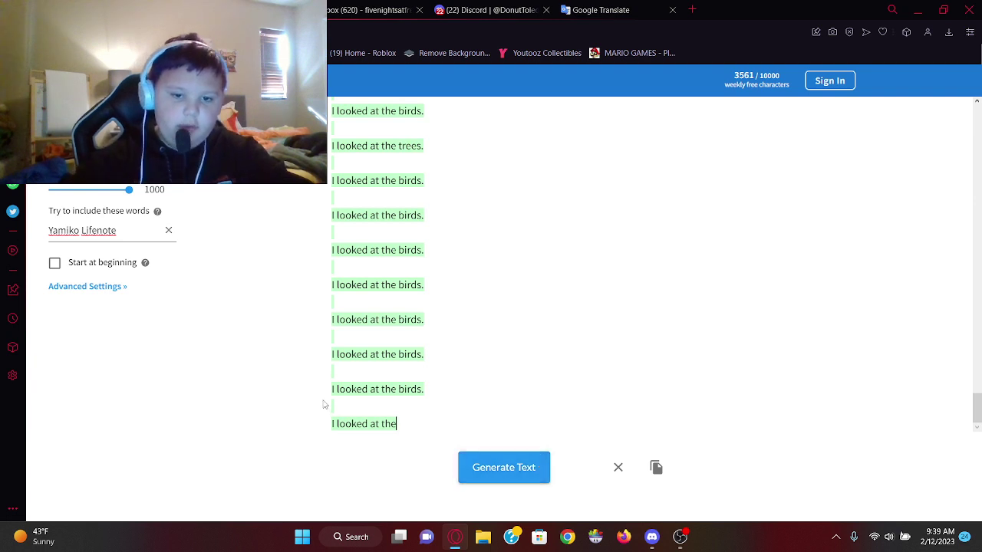
left_click_drag(427, 427, 337, 130)
key("BackSpace")
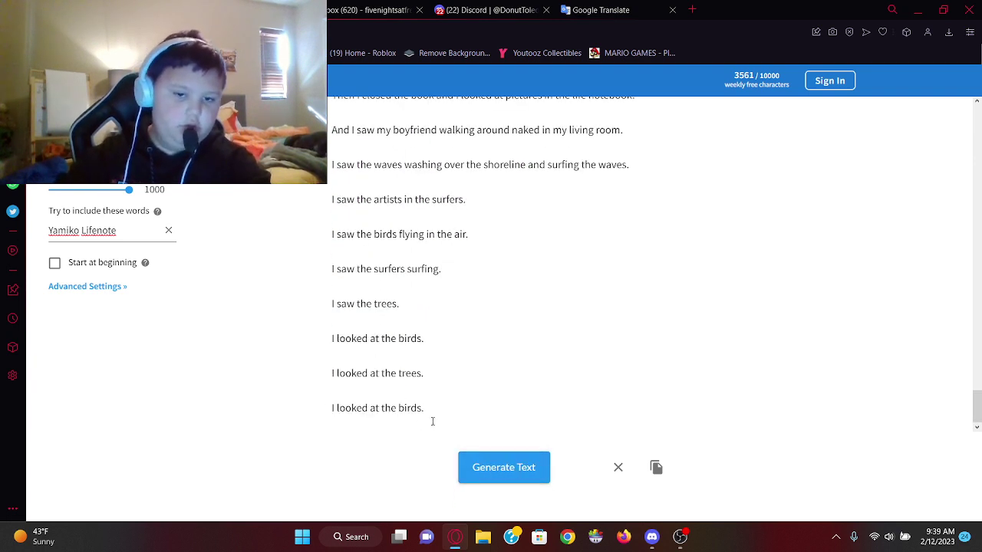
Swap the final 'I looked at the birds.' line for 'I looked at my life and noticed i will die soon'
left_click_drag(430, 414, 412, 398)
key("BackSpace")
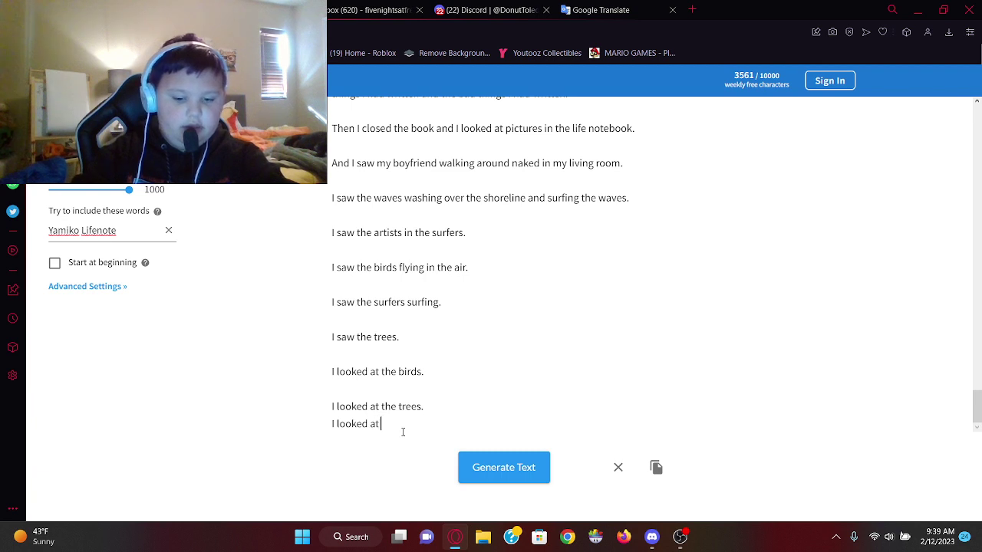
type("mylife an")
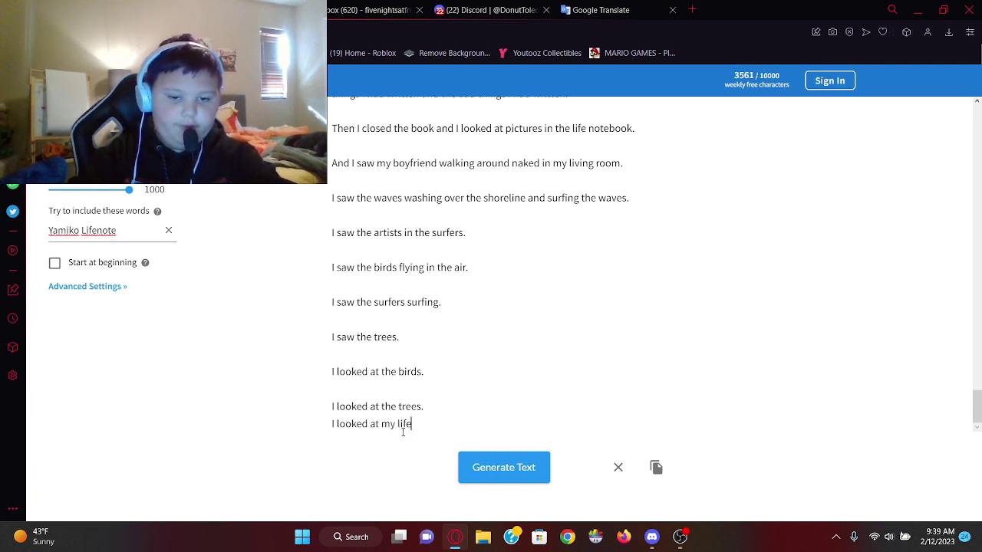
type("d noticed")
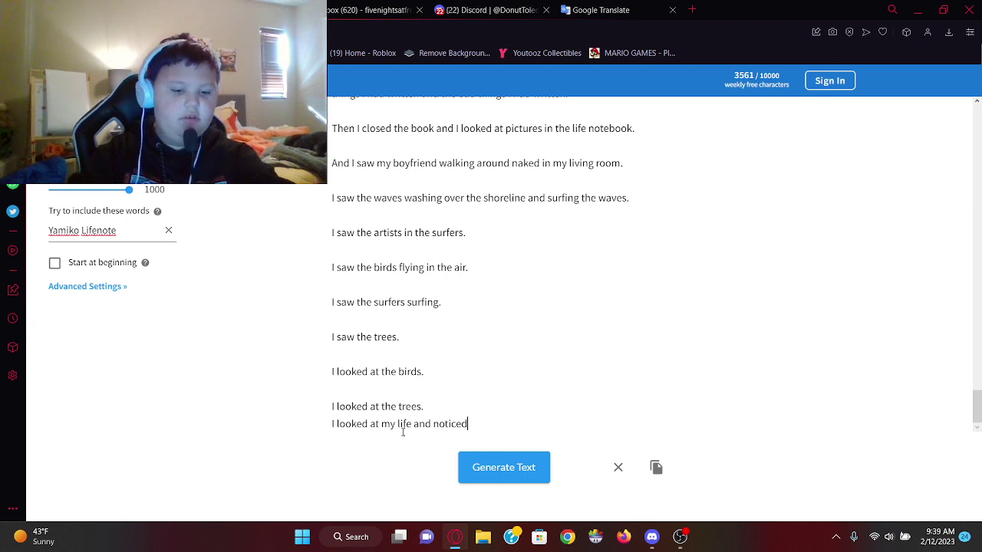
type("wi")
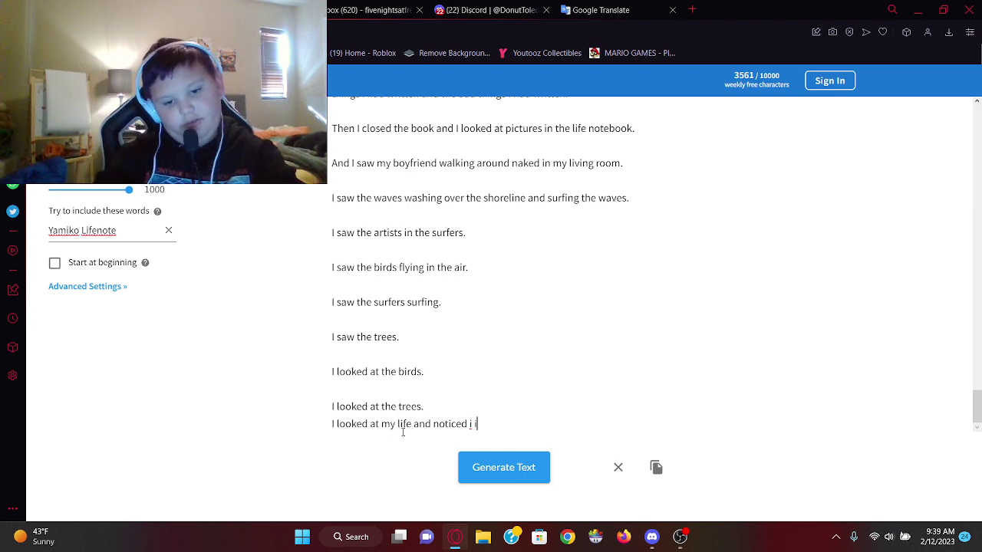
type("ll die")
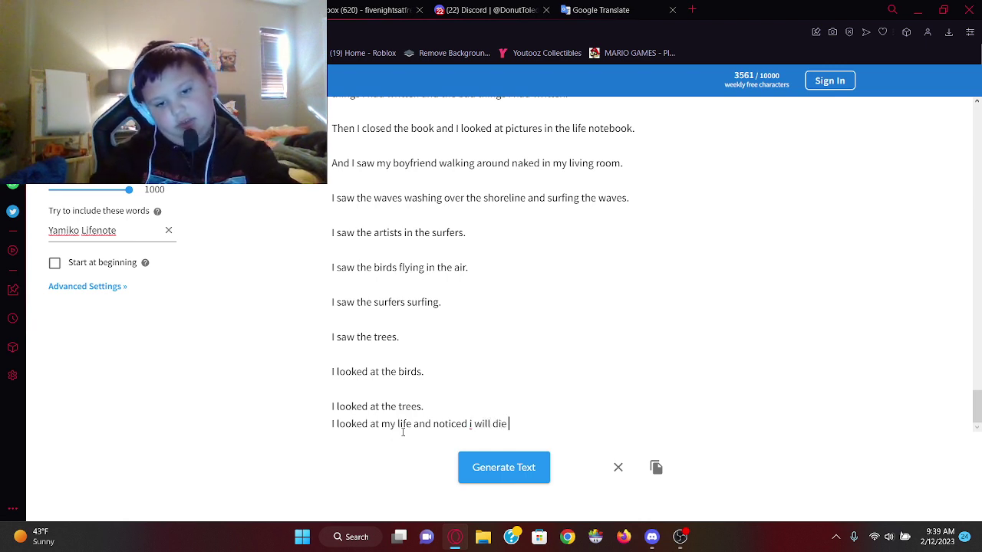
type(" soon")
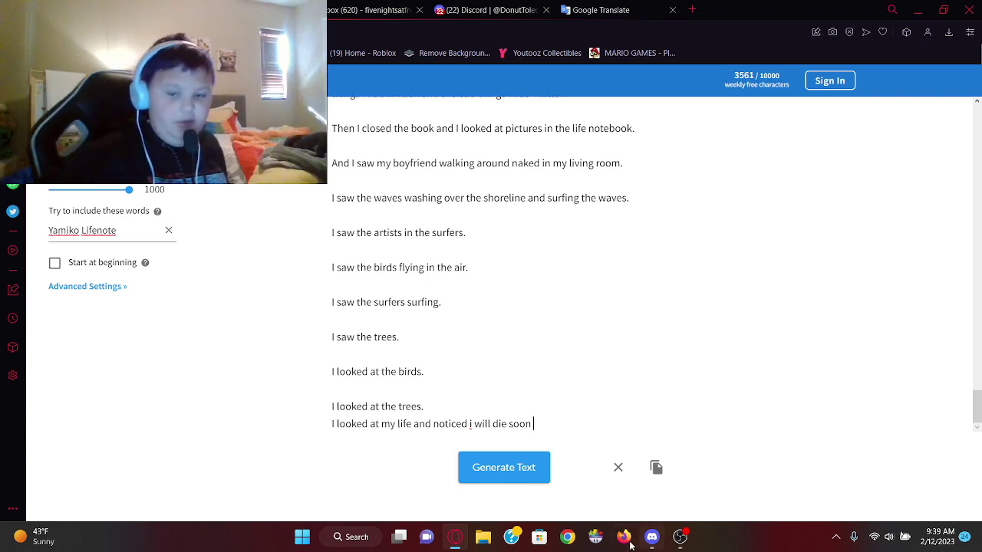
Review the full story, then open a Speed Dial tab at the start of the tab bar
left_click_drag(587, 438, 352, 98)
scroll(519, 324, "down", 3)
scroll(521, 324, "down", 5)
left_click(521, 324)
scroll(521, 324, "down", 4)
scroll(514, 351, "down", 2)
left_click_drag(548, 419, 332, 84)
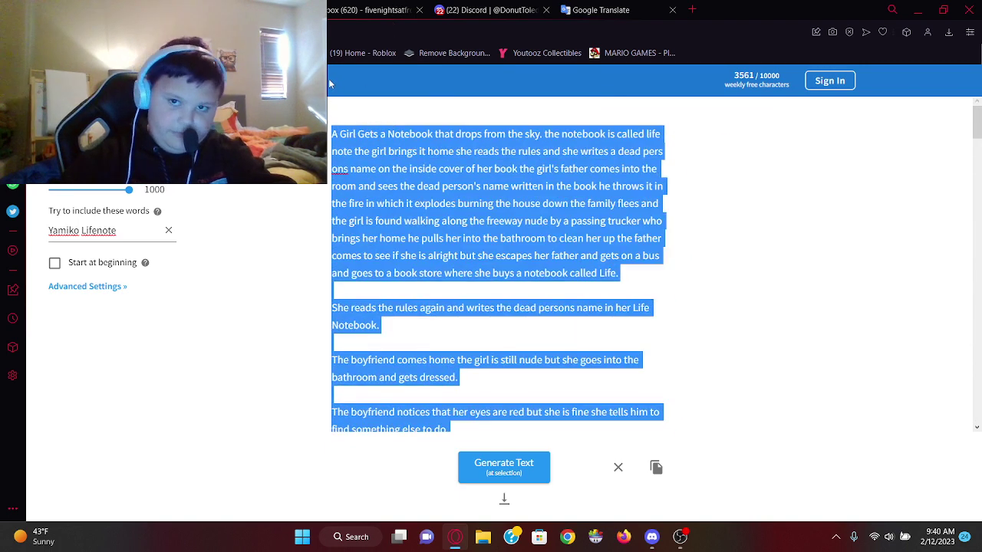
left_click(707, 250)
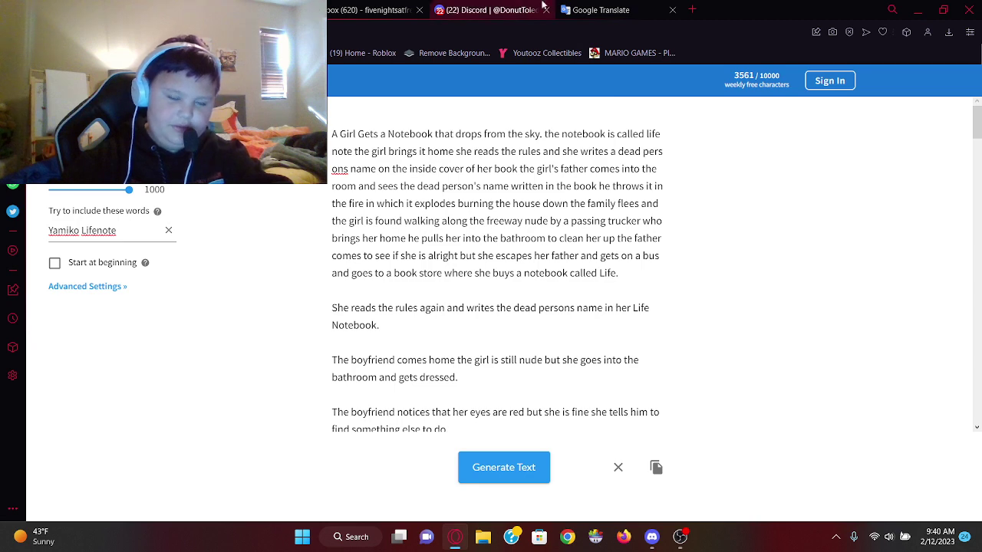
left_click(692, 9)
left_click_drag(730, 7, 376, 9)
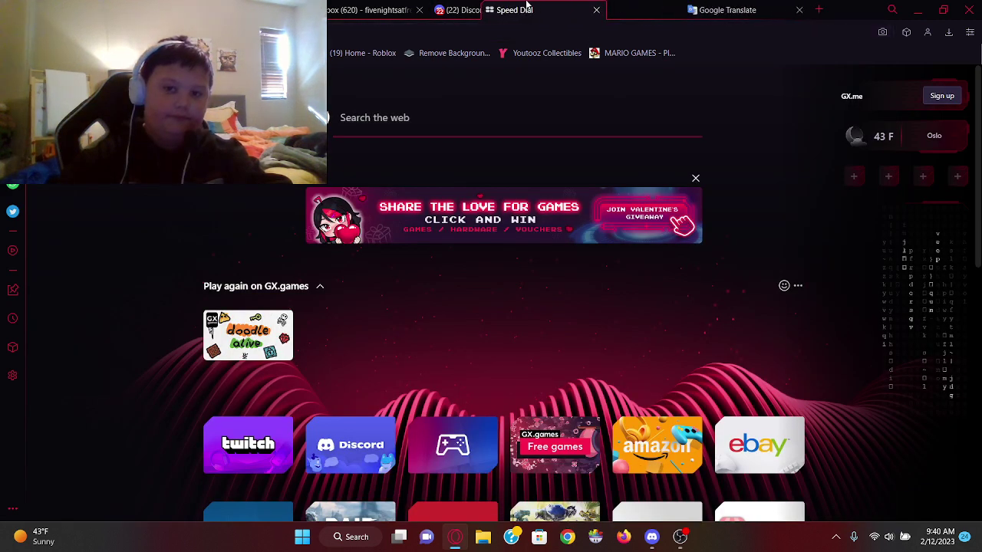
Close the Google Translate tab, web-search 'google docs', and bring OBS Studio forward
left_click(799, 10)
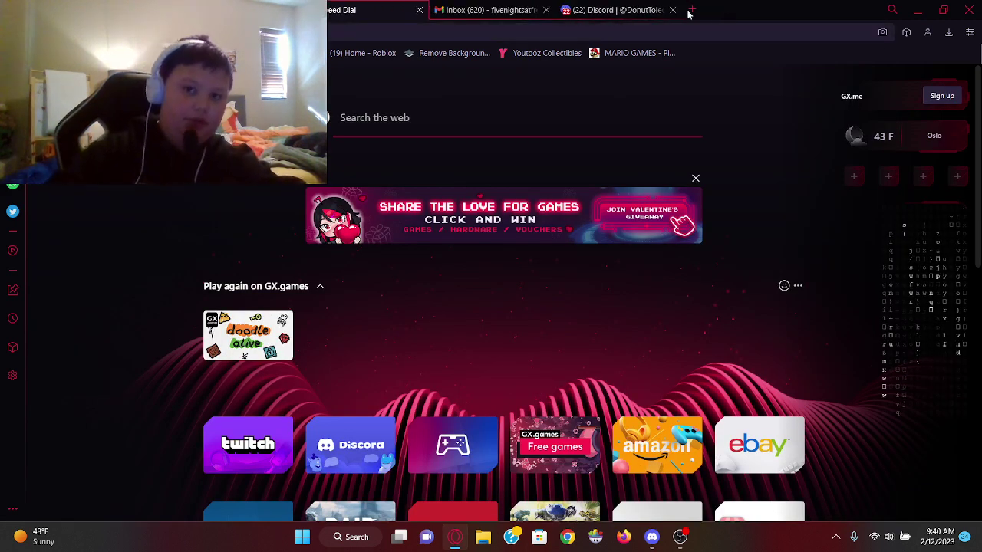
left_click(413, 78)
type("google")
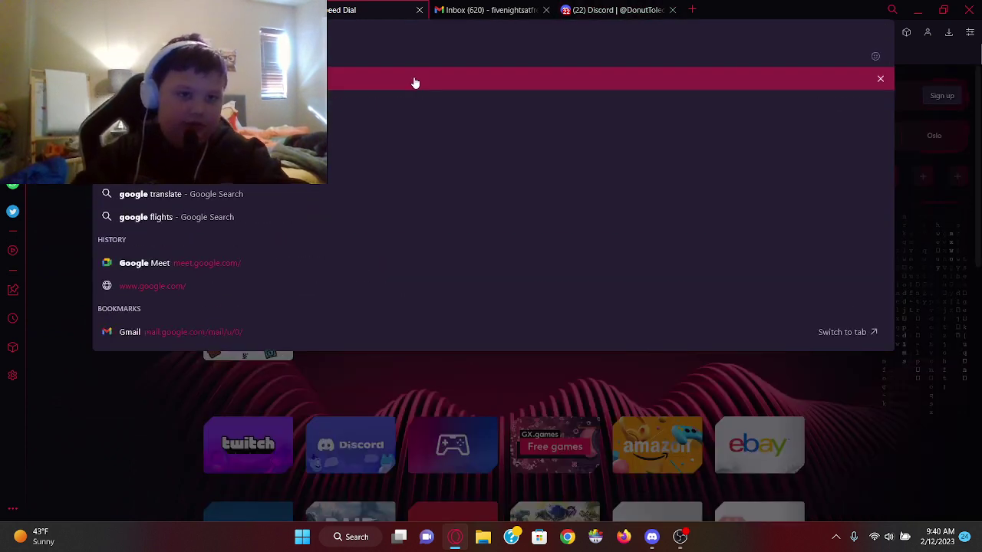
type(" docs")
key("Return")
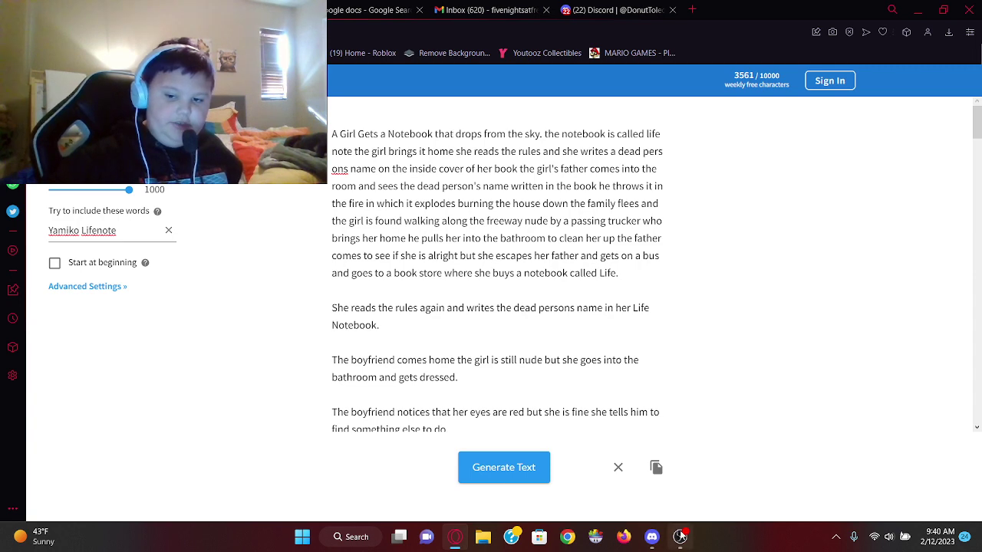
left_click(681, 536)
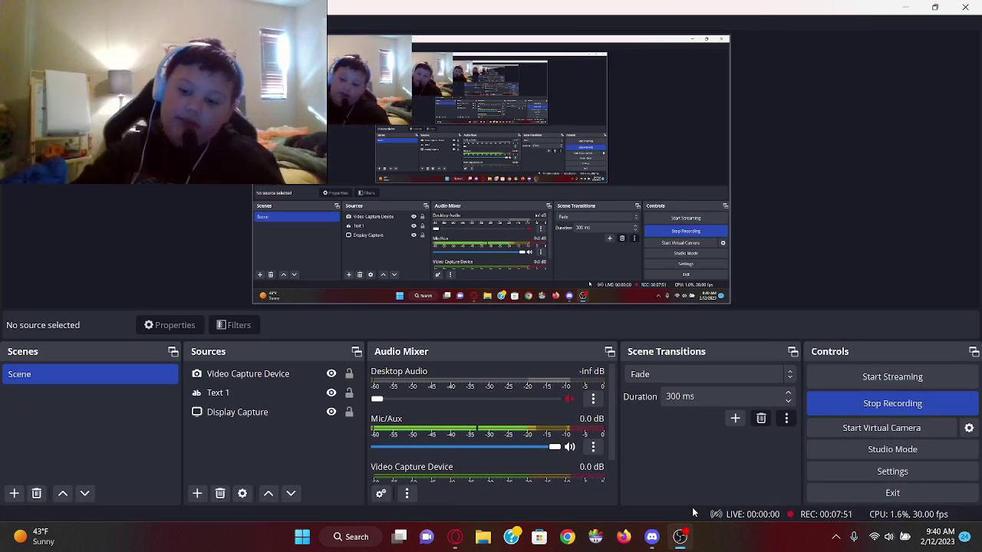